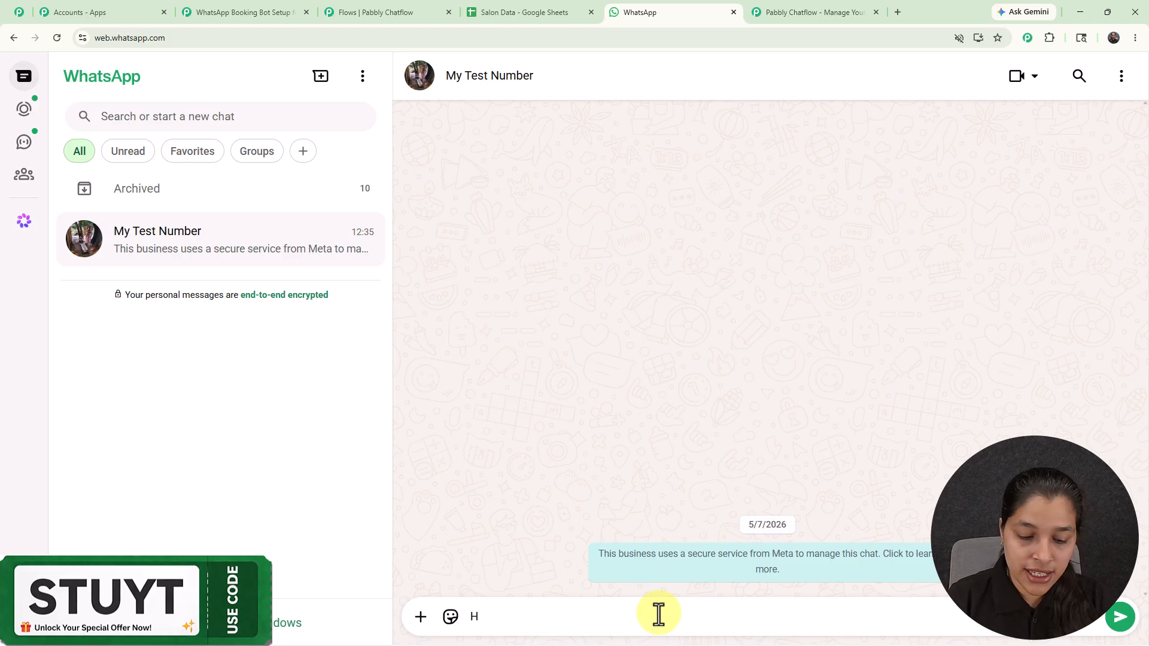
# - Greet the salon bot in the WhatsApp chat with "Hello" and choose Book Appointment from its welcome message
pyautogui.write('ello')
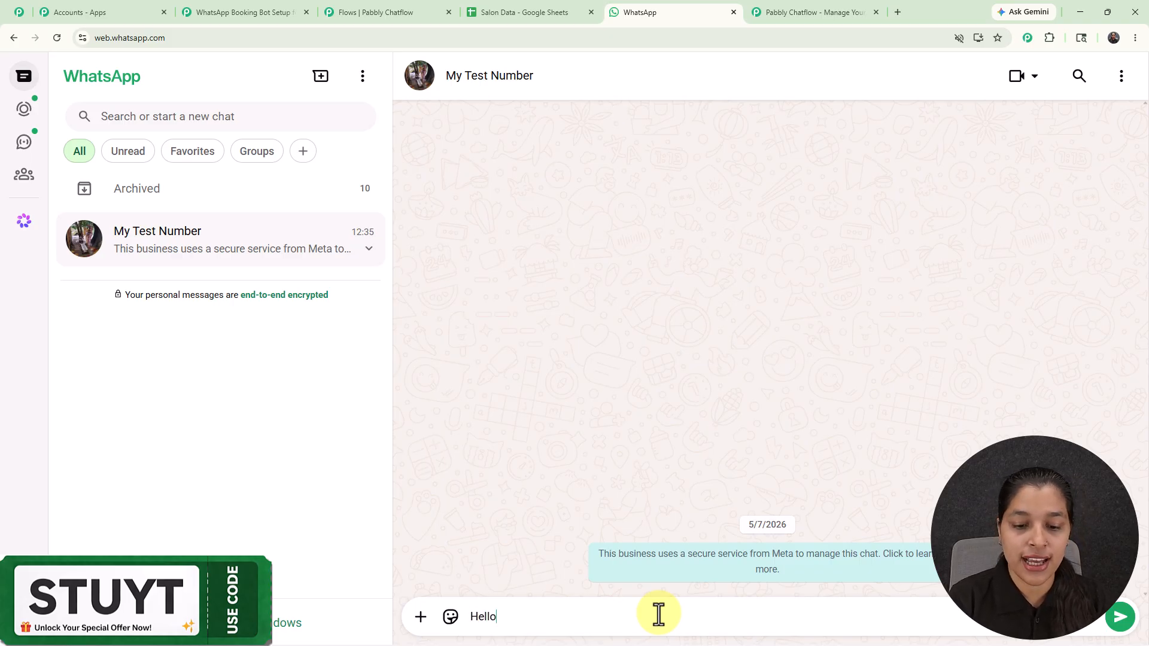
pyautogui.press('Return')
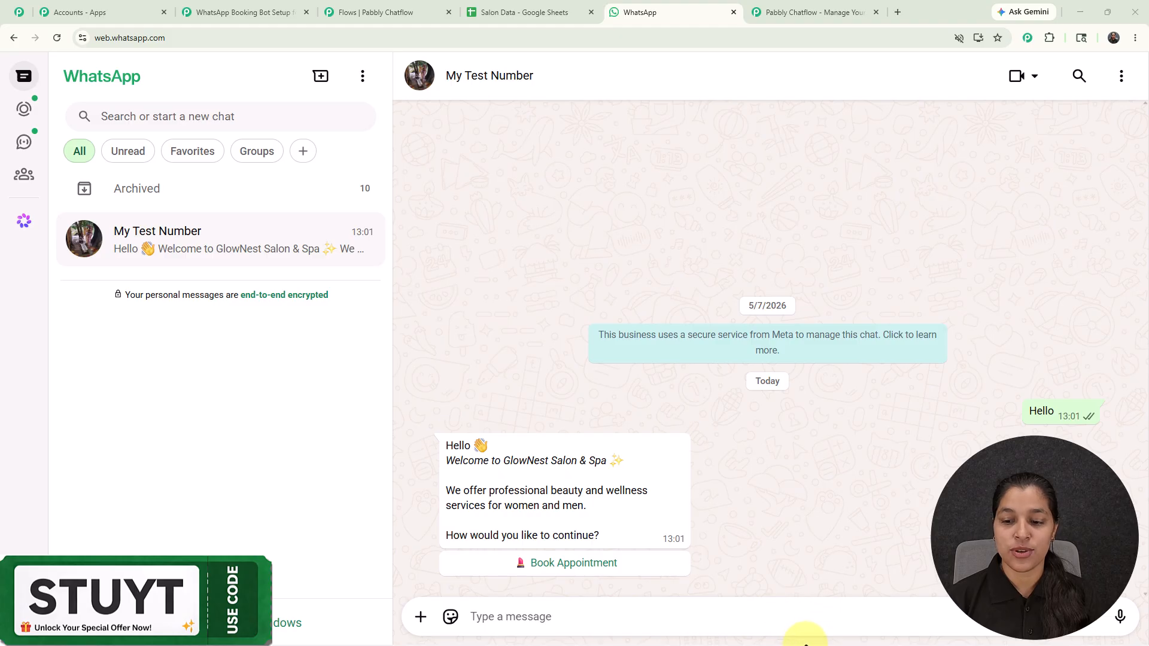
pyautogui.click(622, 566)
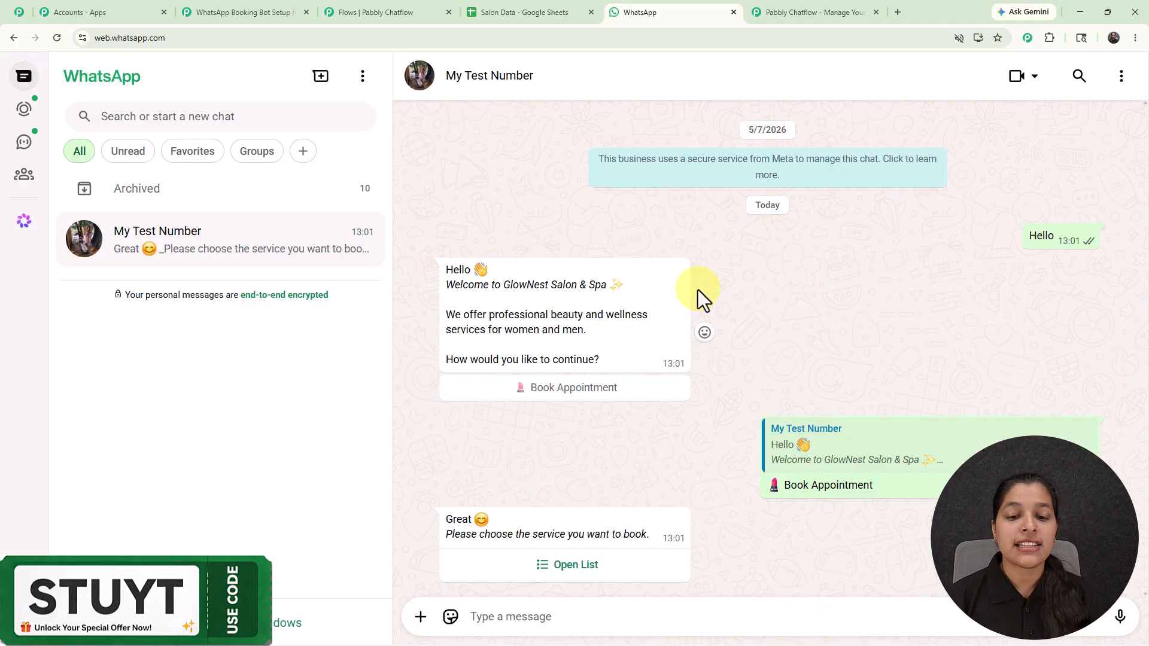
# - Select Haircut & Styling from the bot's service list and send the choice
pyautogui.click(580, 574)
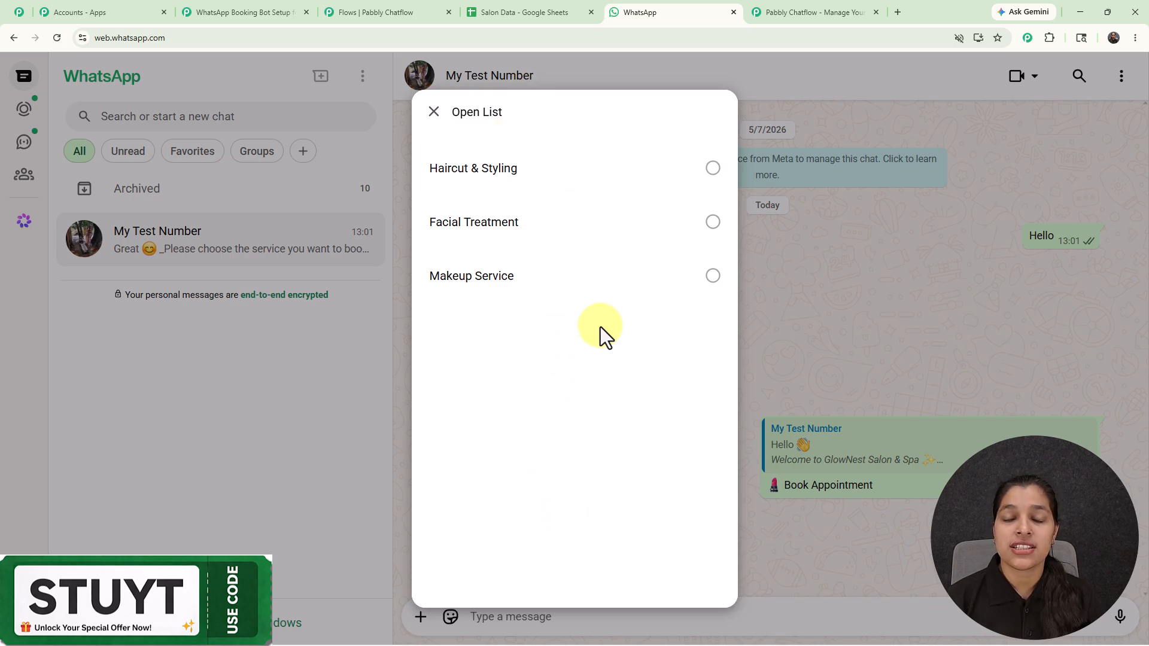
pyautogui.click(549, 178)
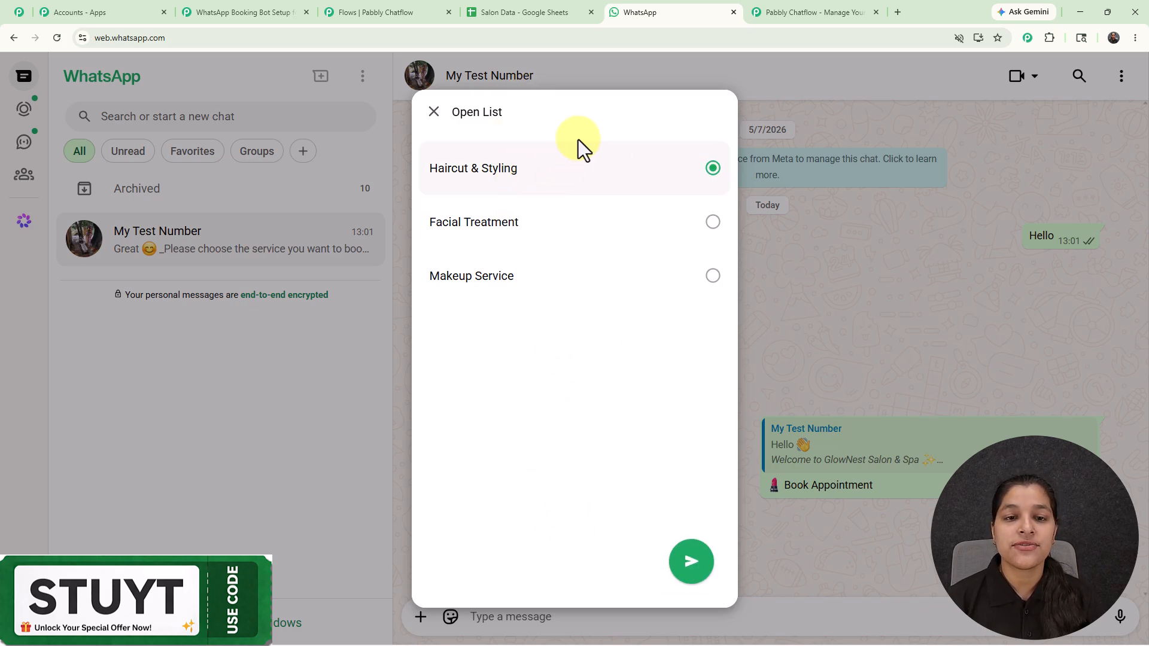
pyautogui.click(688, 566)
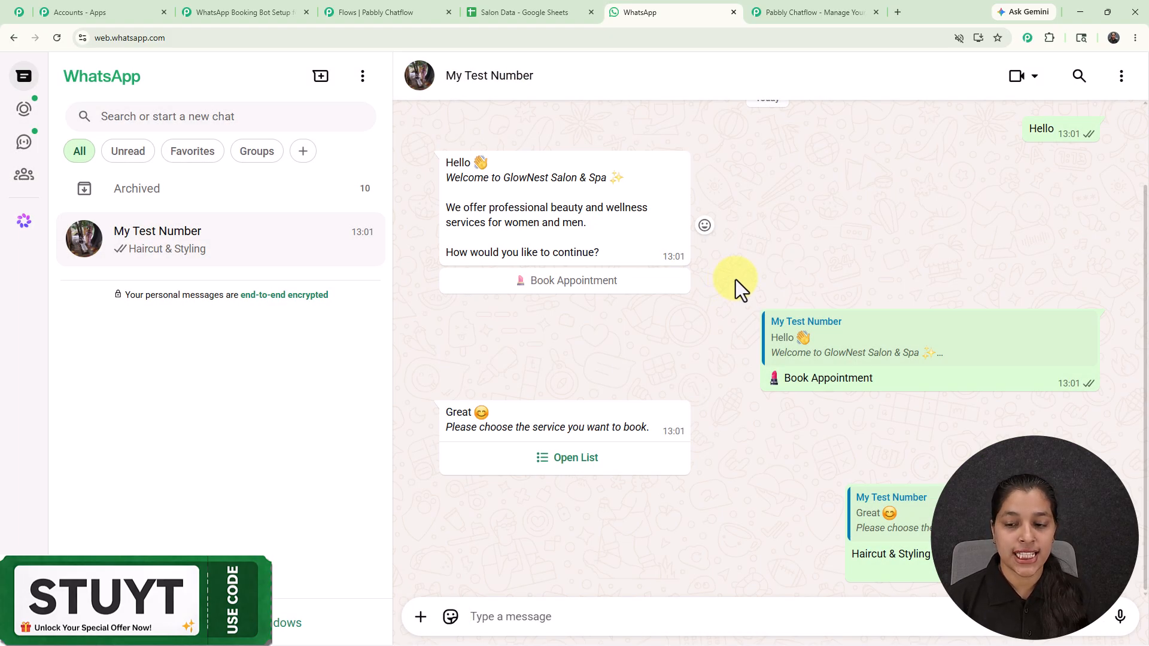
# - Answer the preferred date question in the chat with 12-05-2026
pyautogui.click(686, 618)
pyautogui.write('12-05-202')
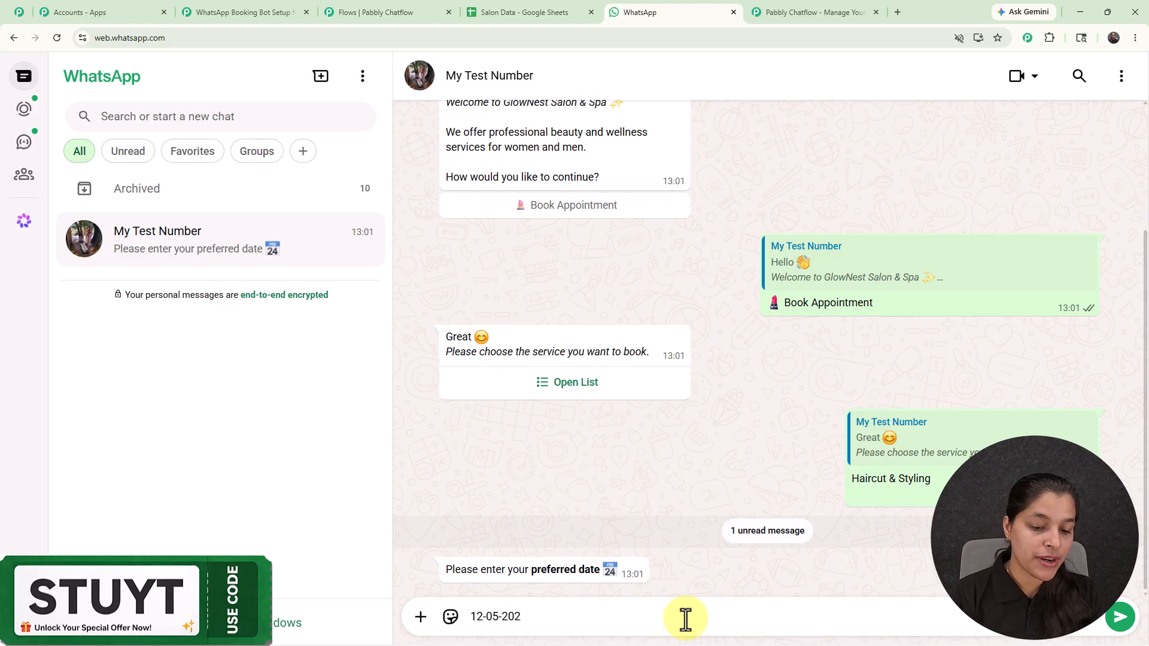
pyautogui.write('6')
pyautogui.press('Return')
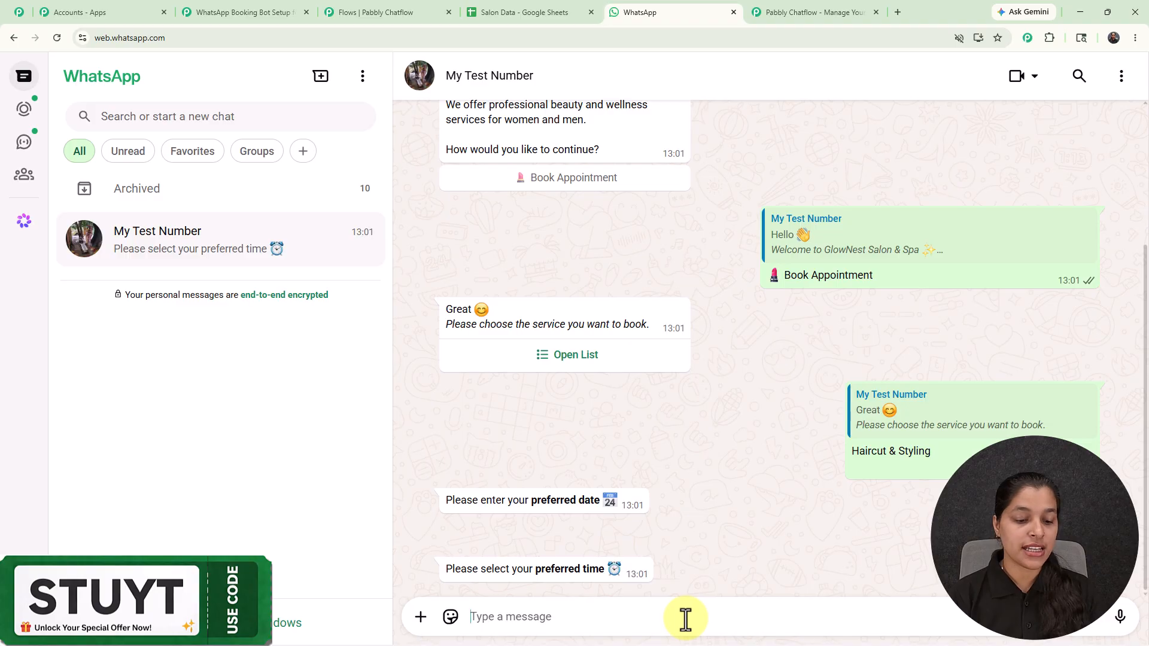
# - Reply to the preferred time question with "12 P.M."
pyautogui.write('21')
pyautogui.press('BackSpace')
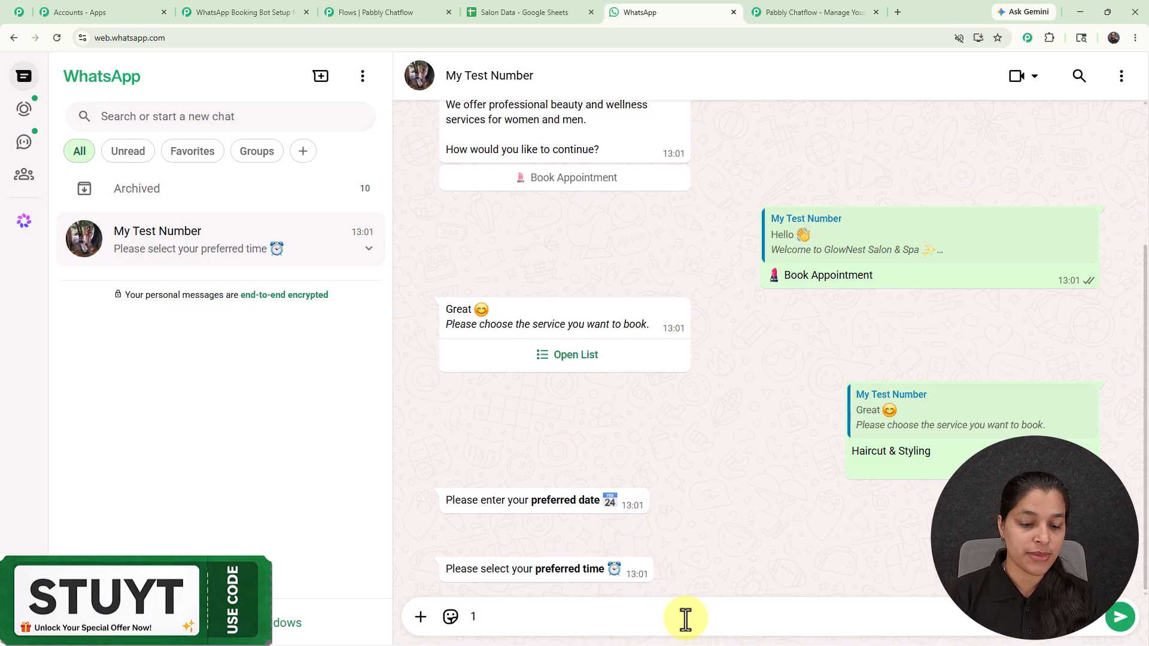
pyautogui.write('2 P.M.')
pyautogui.press('Return')
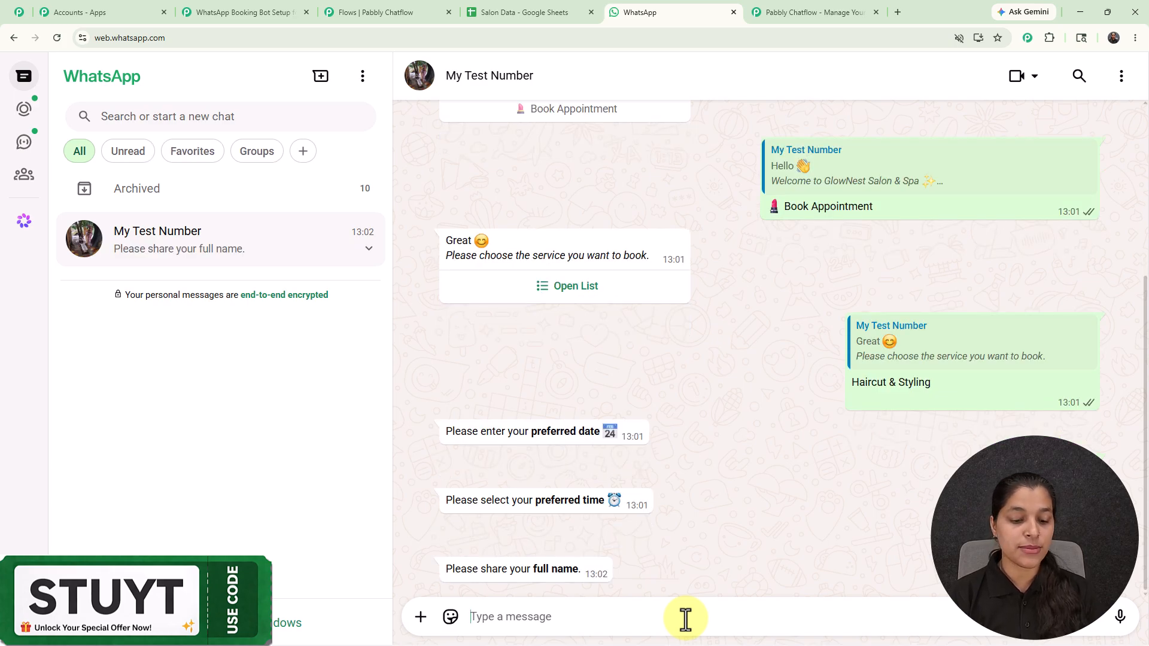
# - Send the customer's full name in answer to the bot's name question
pyautogui.write('D')
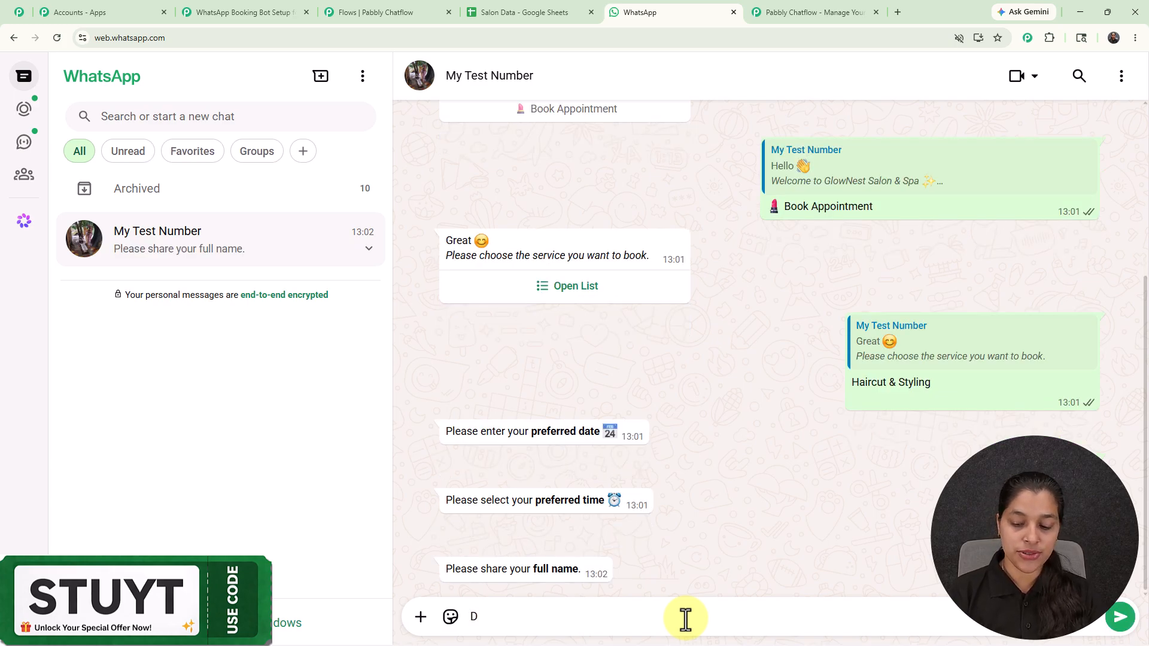
pyautogui.write('emo')
pyautogui.write(' User')
pyautogui.press('Return')
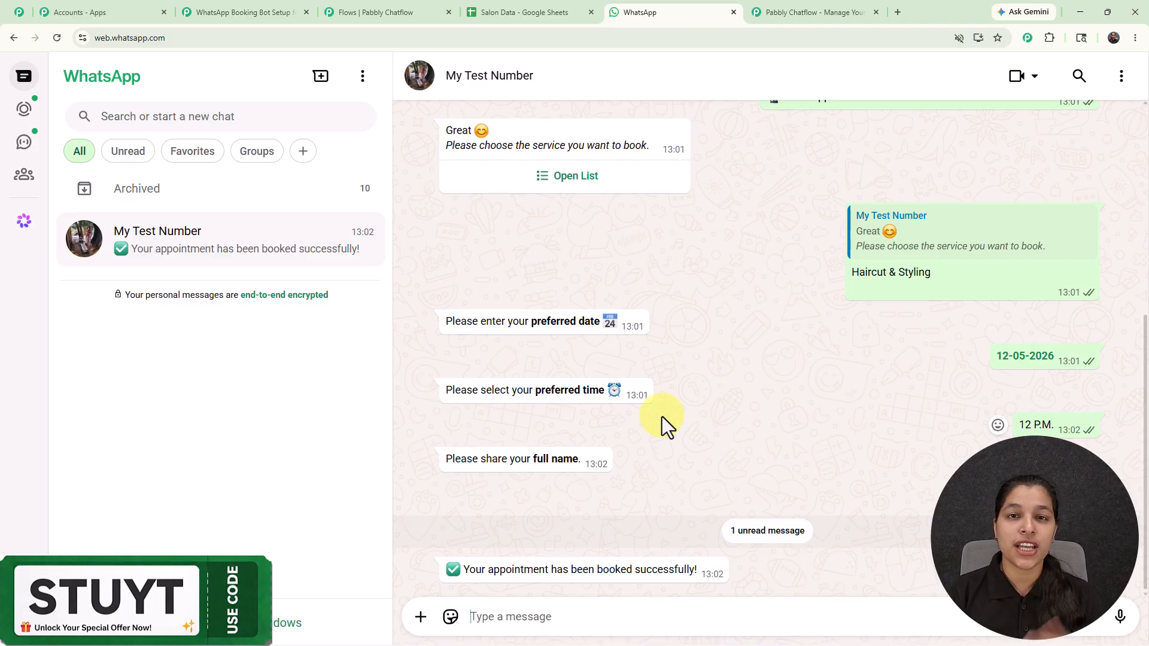
# - Check the new booking row in the Salon Data spreadsheet against the WhatsApp chat and switch to the Pabbly Chatflow flow editor
pyautogui.click(501, 14)
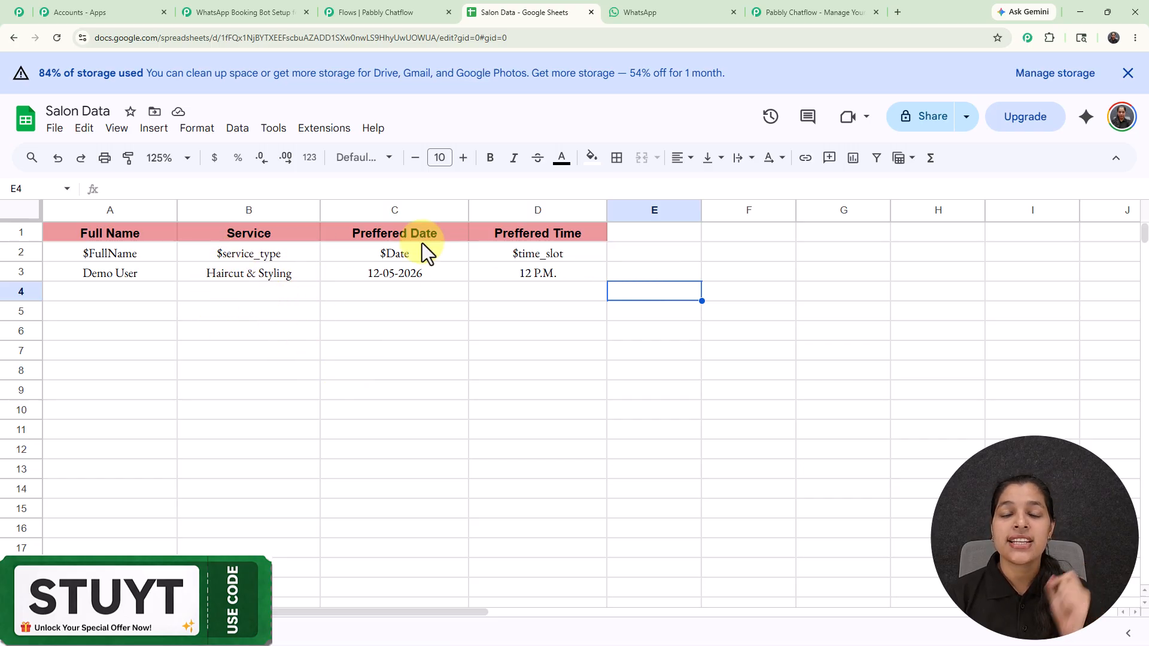
pyautogui.click(668, 10)
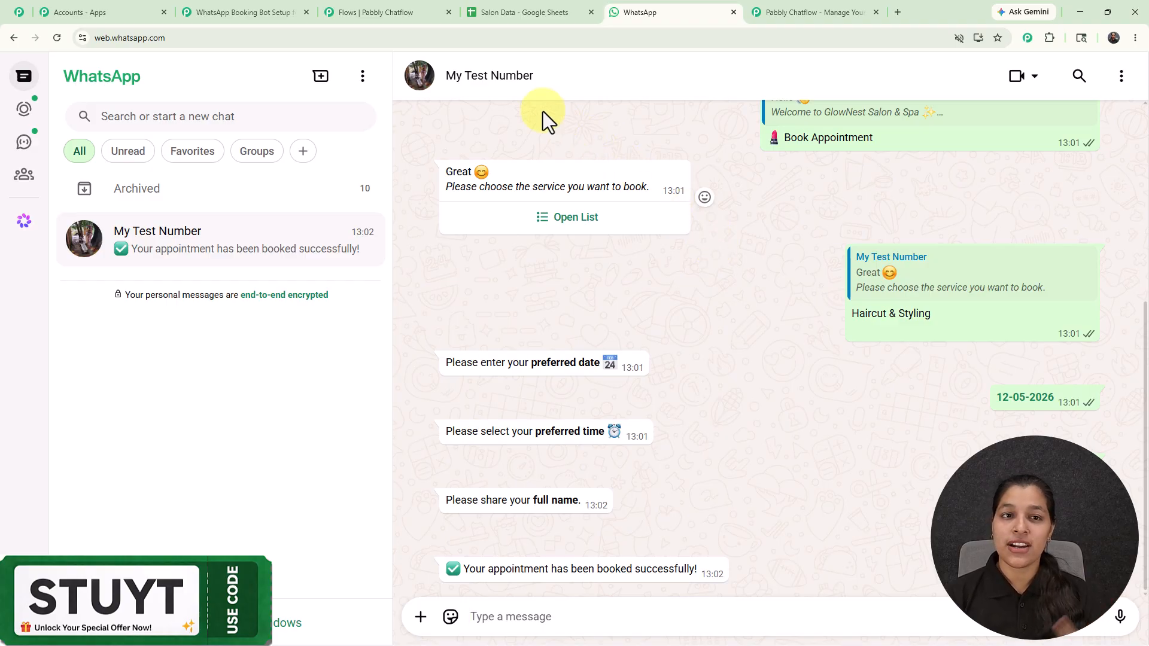
pyautogui.click(368, 11)
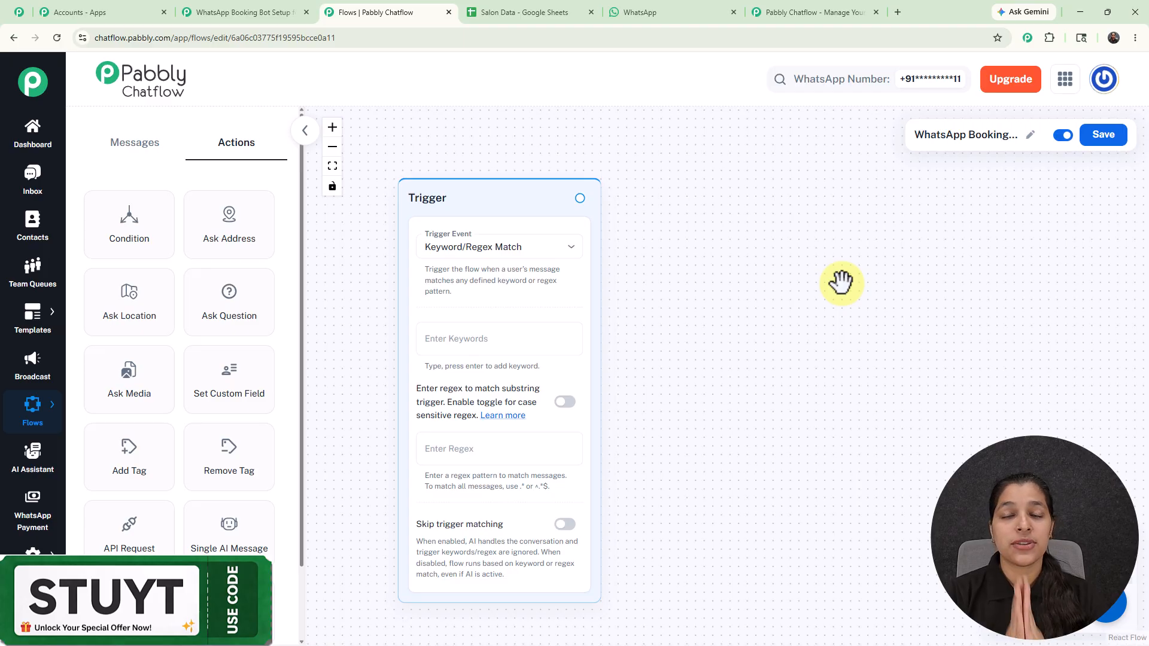
# - Open pabbly.com/chatflow in a new browser tab and dismiss the limited-offer popup
pyautogui.click(895, 11)
pyautogui.write('pabbly.com/chatflow')
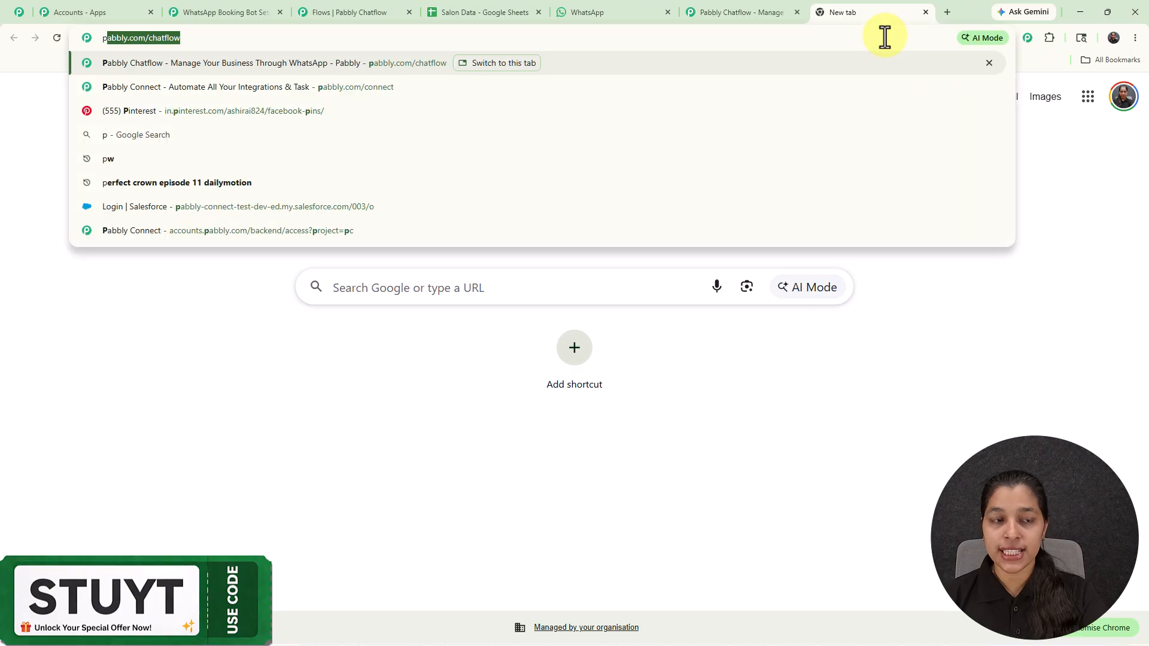
pyautogui.press('Return')
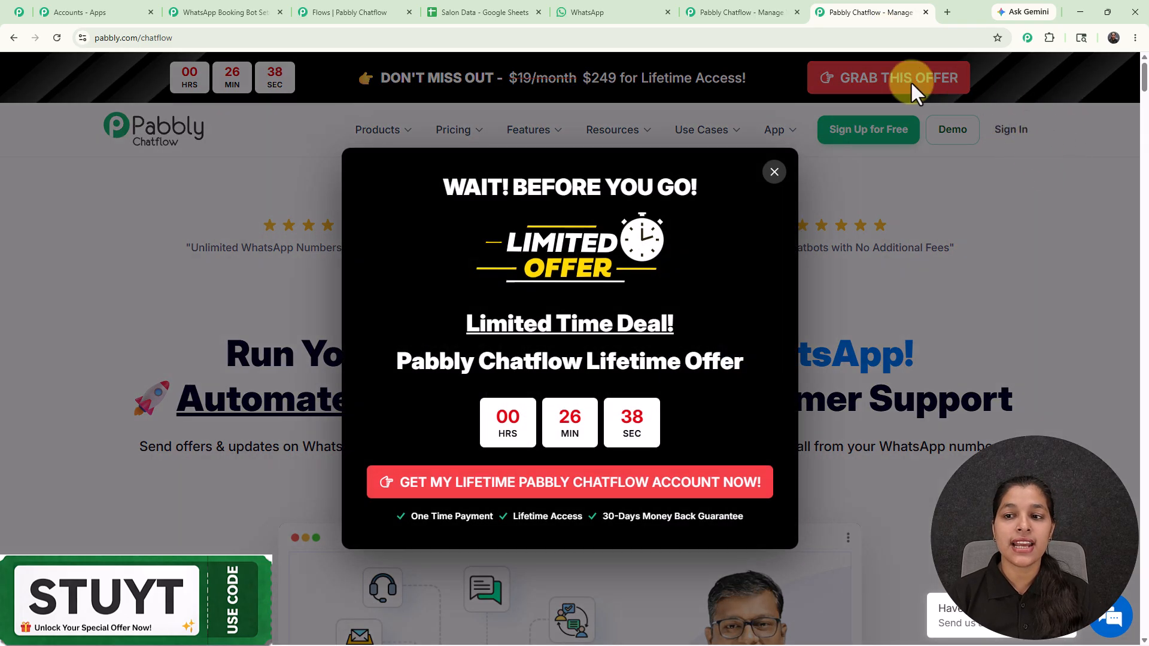
pyautogui.click(773, 173)
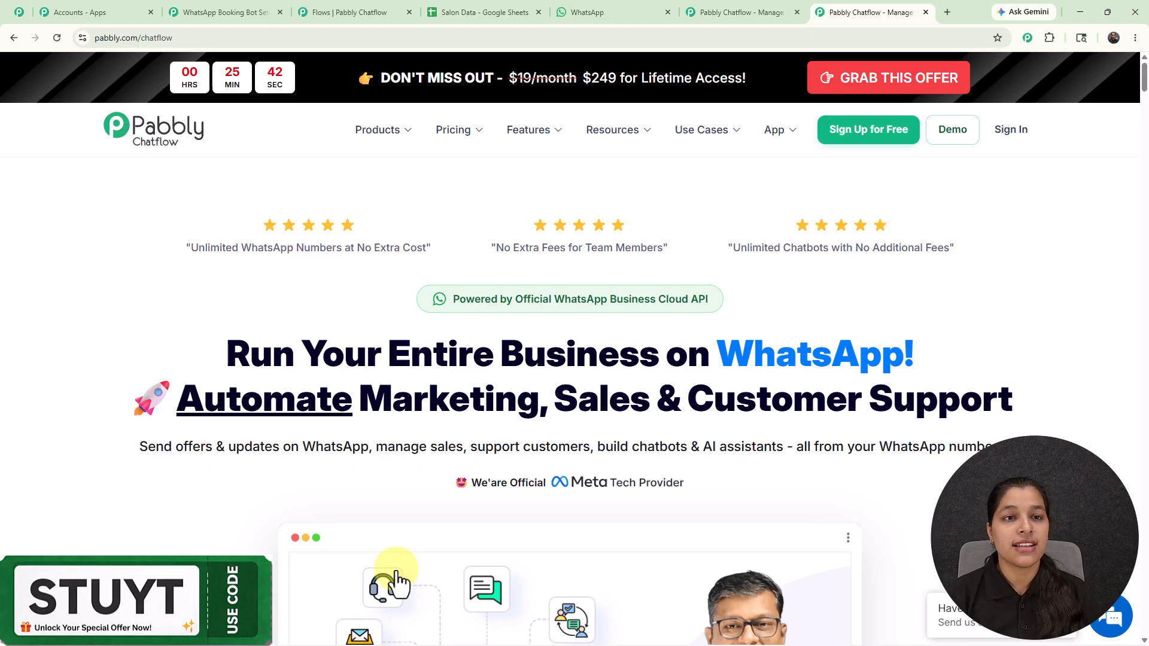
# - Return to the Pabbly Chatflow flow editor and review the available trigger events, keeping Keyword/Regex Match
pyautogui.click(352, 9)
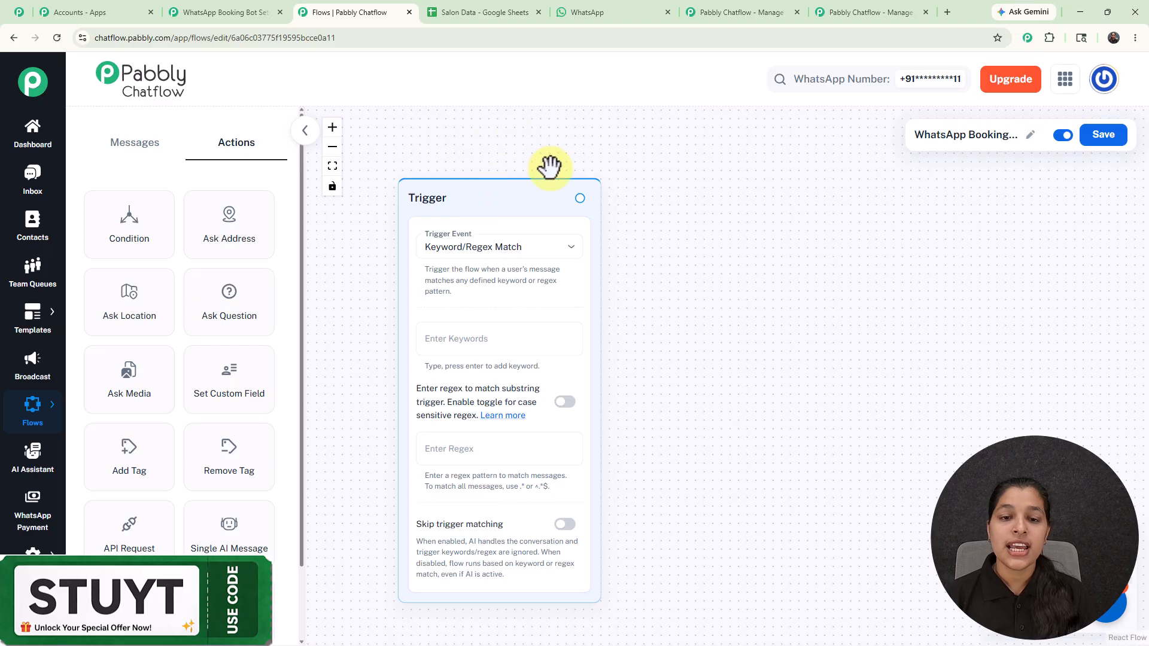
pyautogui.click(522, 249)
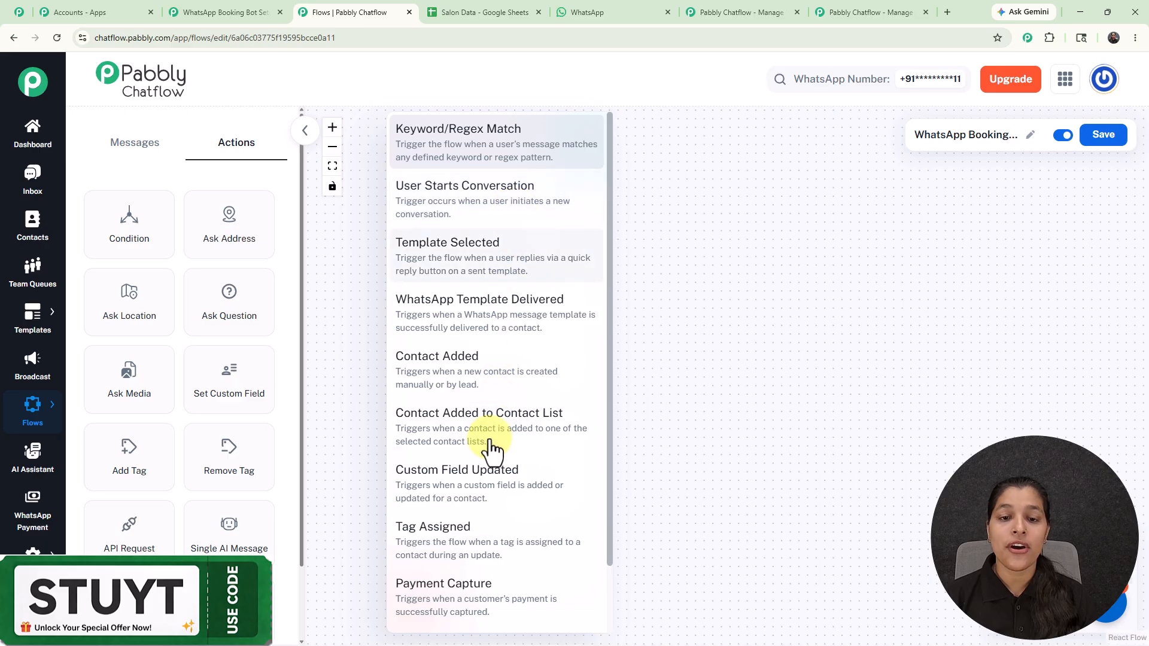
pyautogui.click(674, 243)
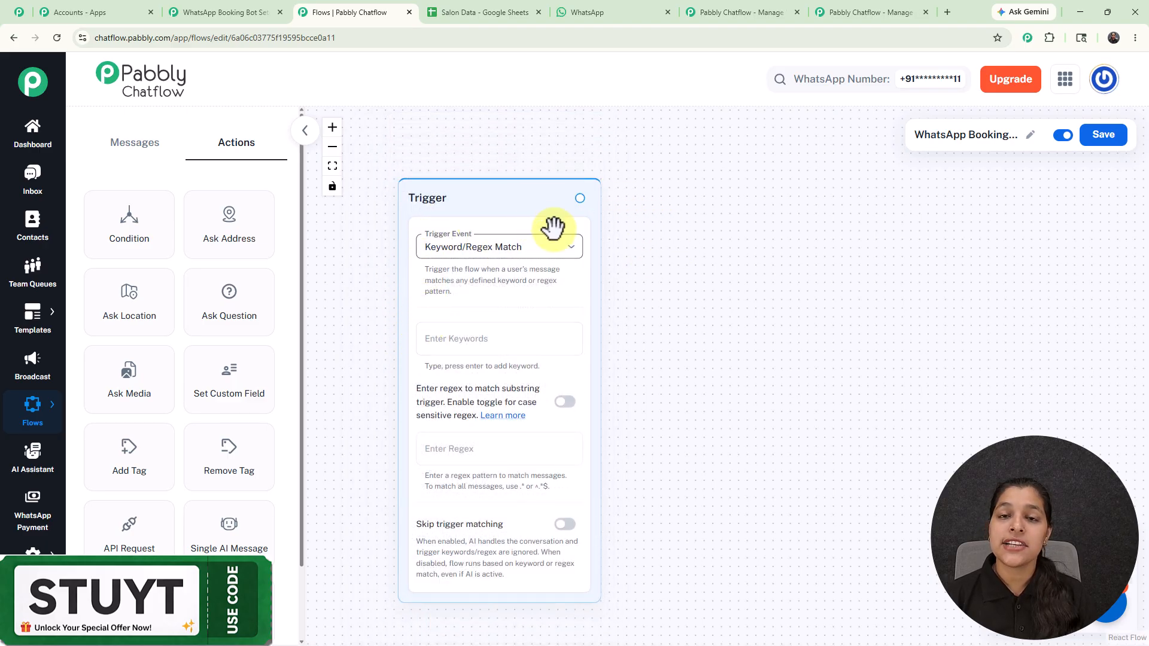
# - Copy the "Hello" message from the WhatsApp chat and add it as a keyword in the flow's trigger
pyautogui.click(476, 339)
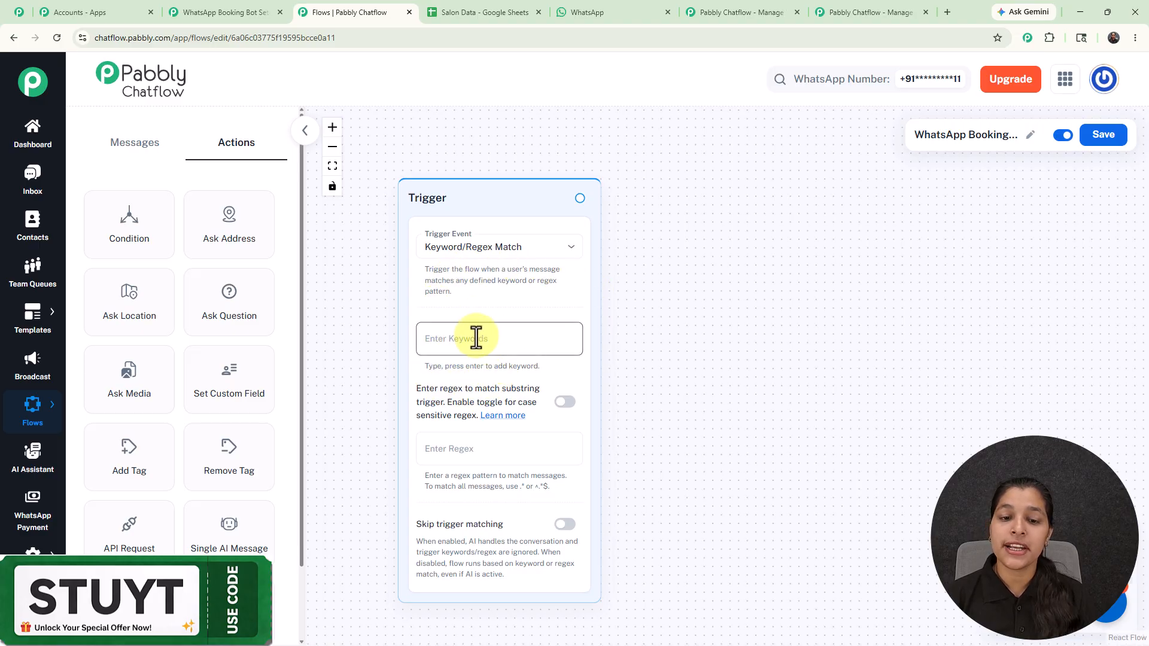
pyautogui.click(577, 15)
pyautogui.scroll(5, 681, 358)
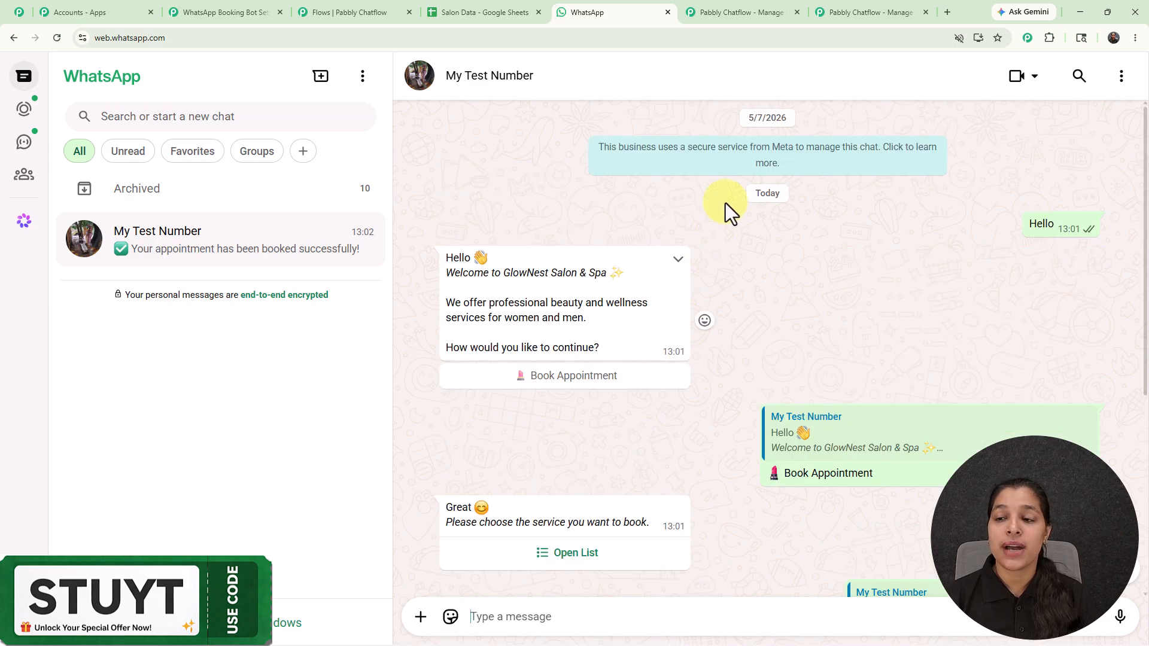
pyautogui.moveTo(1028, 225); pyautogui.dragTo(1055, 225)
pyautogui.hotkey('ctrl', 'c')
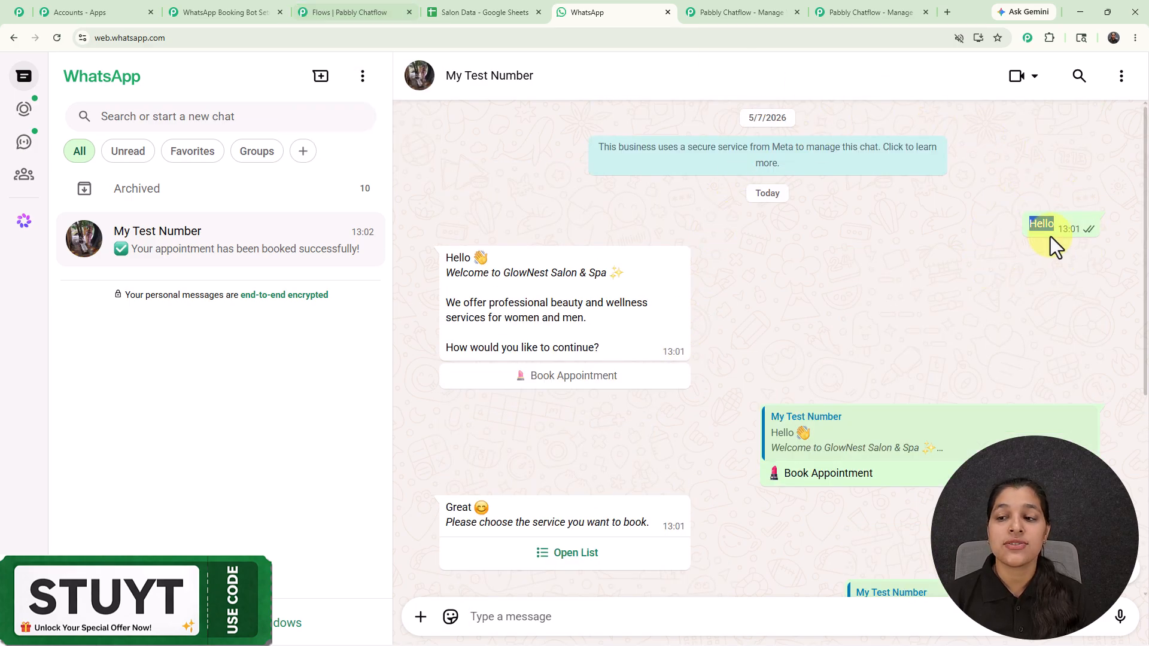
pyautogui.click(339, 13)
pyautogui.click(550, 329)
pyautogui.hotkey('ctrl', 'v')
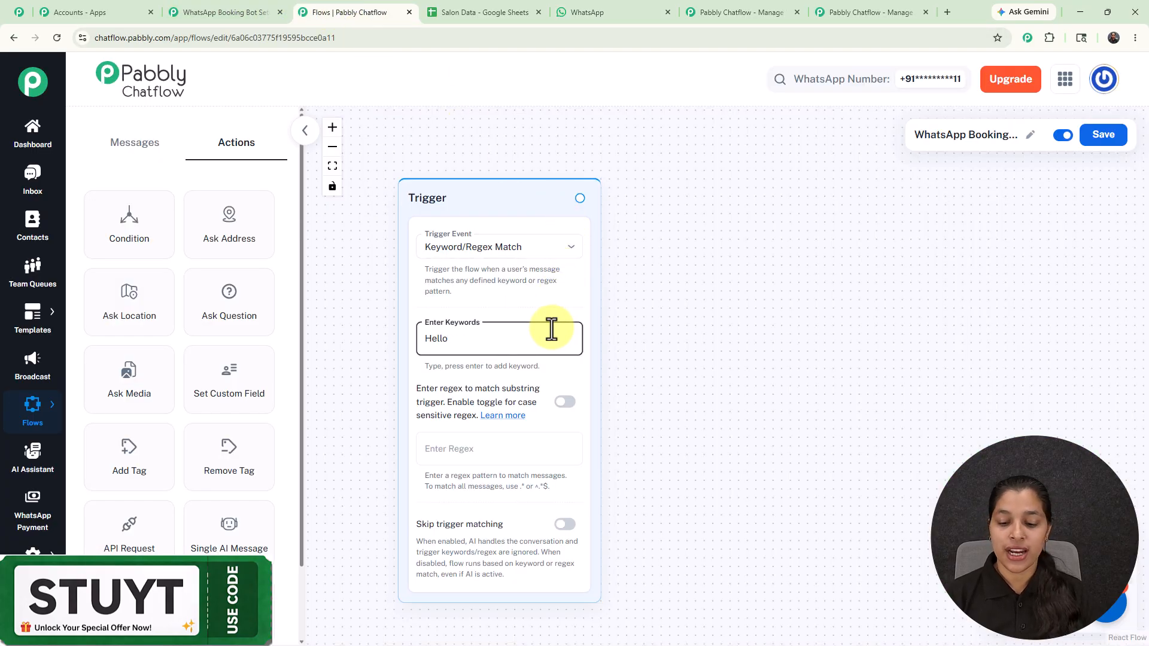
pyautogui.press('Return')
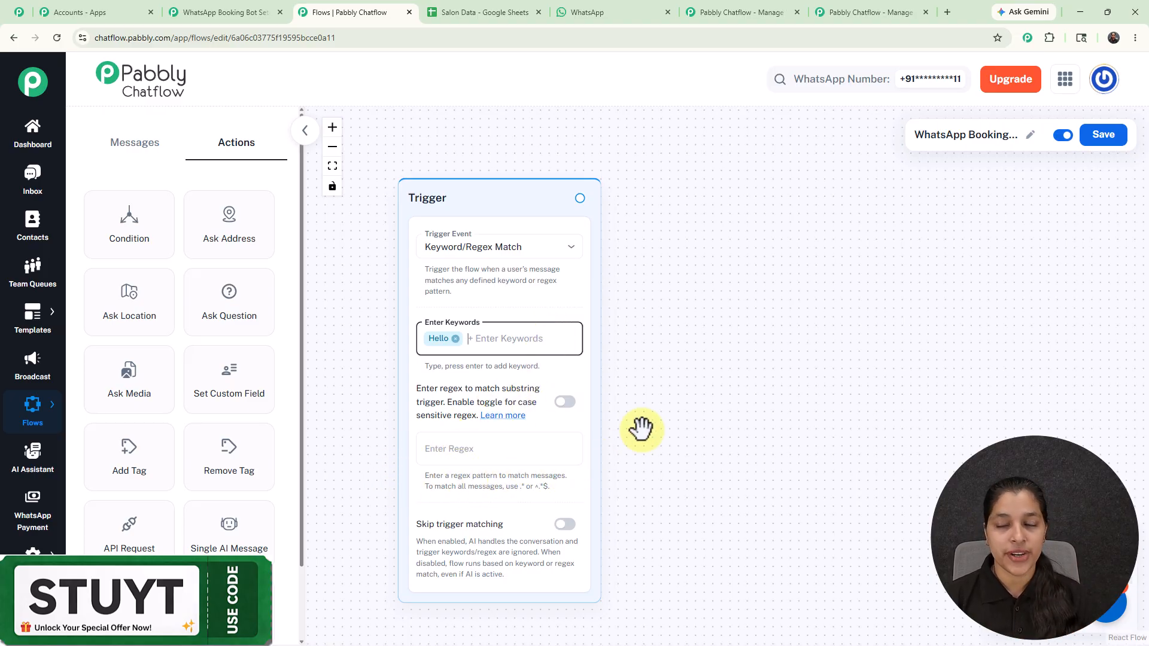
pyautogui.click(136, 156)
pyautogui.click(236, 157)
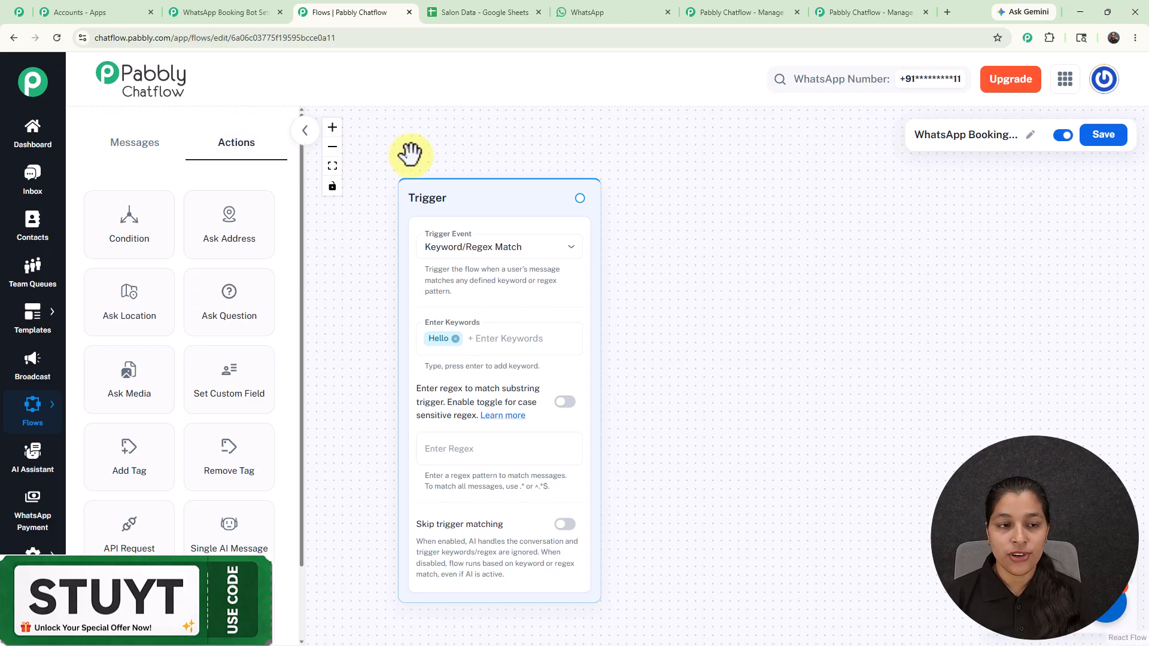
pyautogui.click(156, 147)
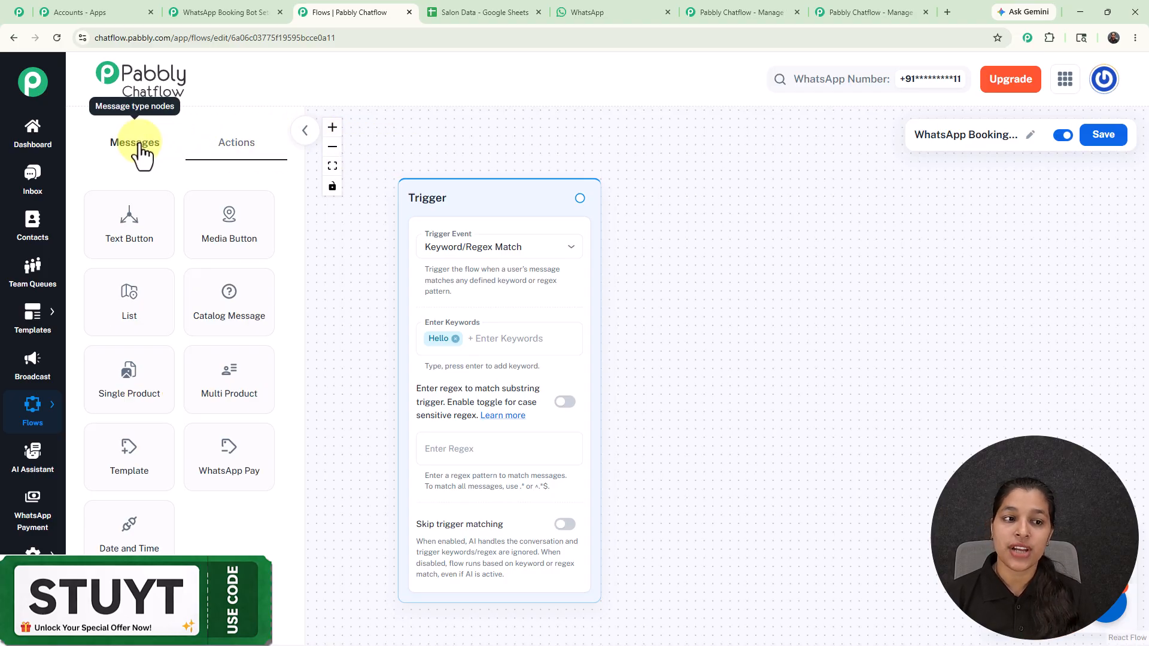
pyautogui.click(245, 153)
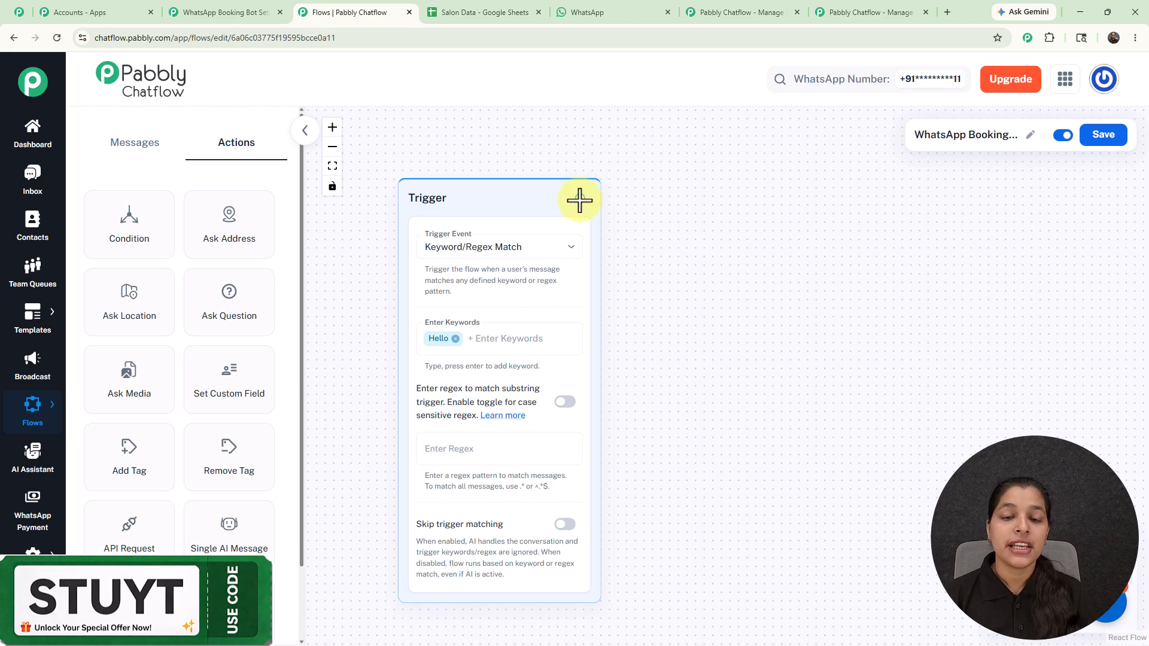
# - Add a Text Button message node connected to the trigger and display the message node types
pyautogui.moveTo(580, 199); pyautogui.dragTo(736, 310)
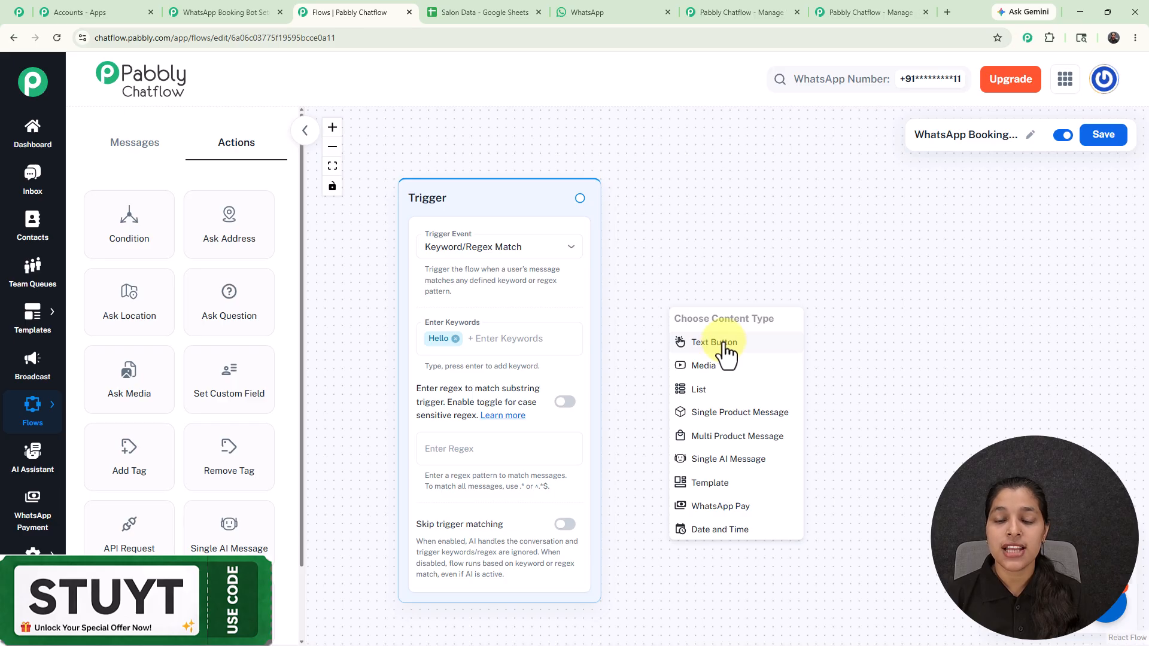
pyautogui.click(726, 353)
pyautogui.moveTo(762, 295); pyautogui.dragTo(723, 188)
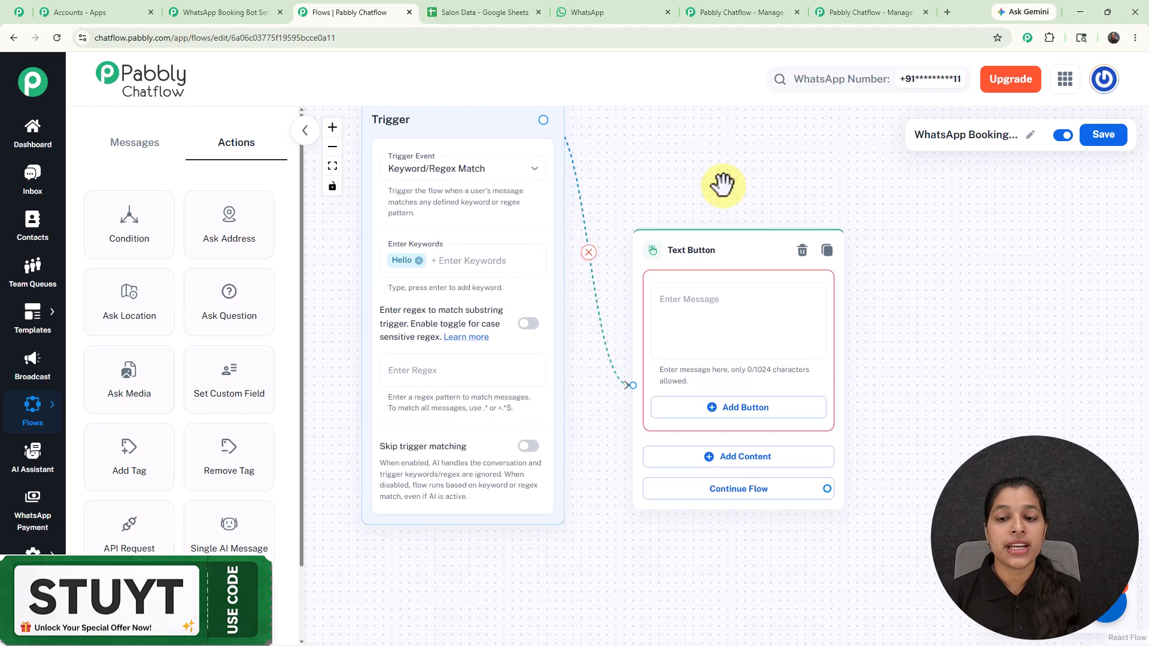
pyautogui.click(140, 146)
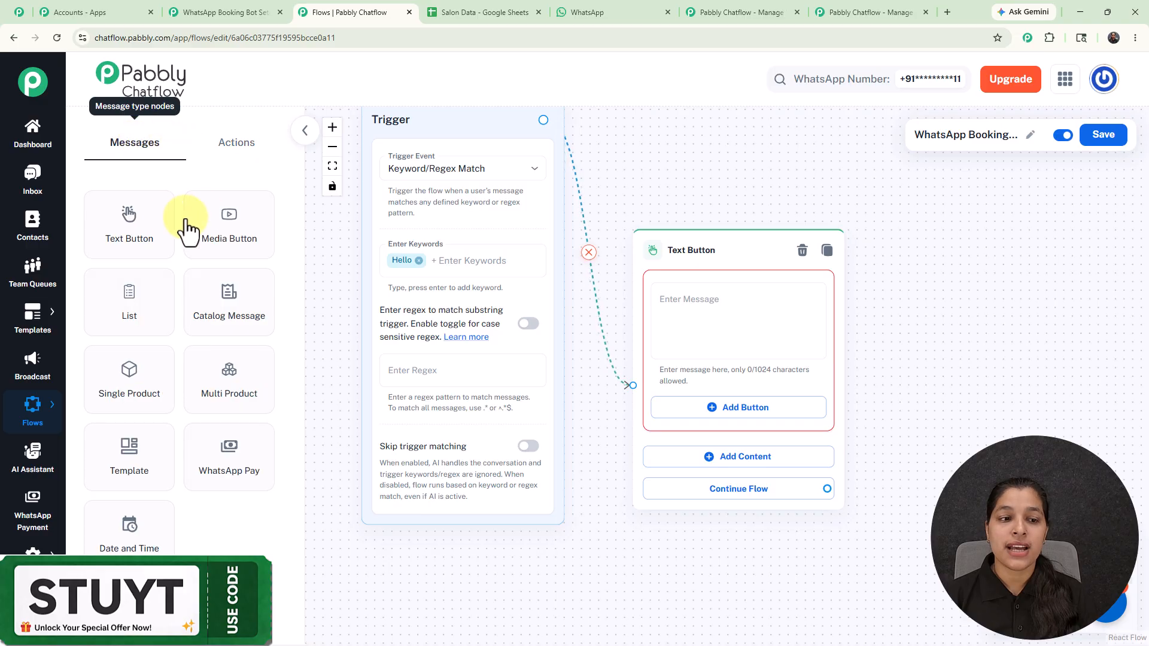
# - Paste the salon welcome message ending in "How would you like to continue?" into the Text Button node and move the node up beside the trigger
pyautogui.click(699, 337)
pyautogui.hotkey('ctrl', 'v')
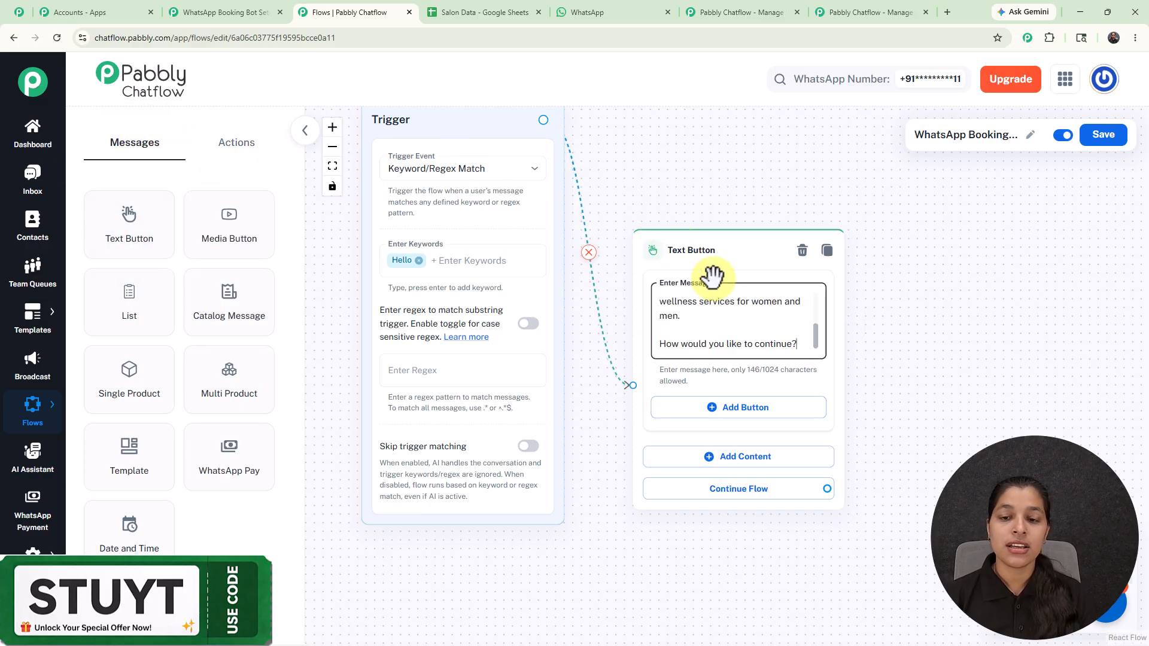
pyautogui.moveTo(718, 247); pyautogui.dragTo(684, 159)
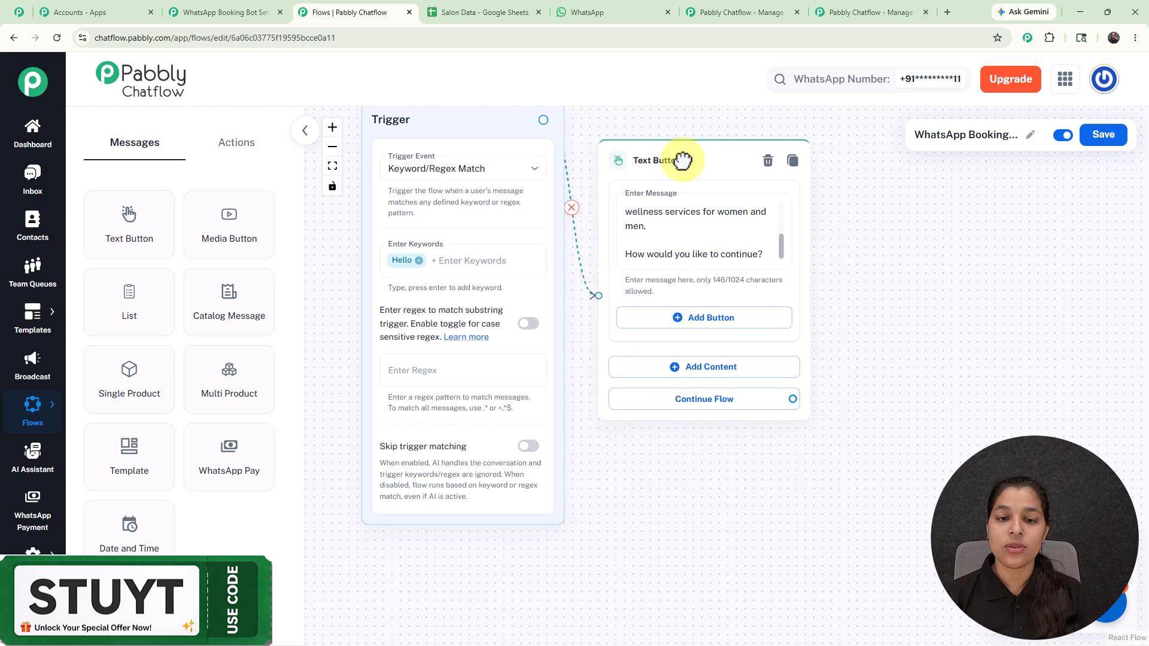
# - Add a Quick Reply button named "💄 Book Appointment" to the Text Button node
pyautogui.click(718, 318)
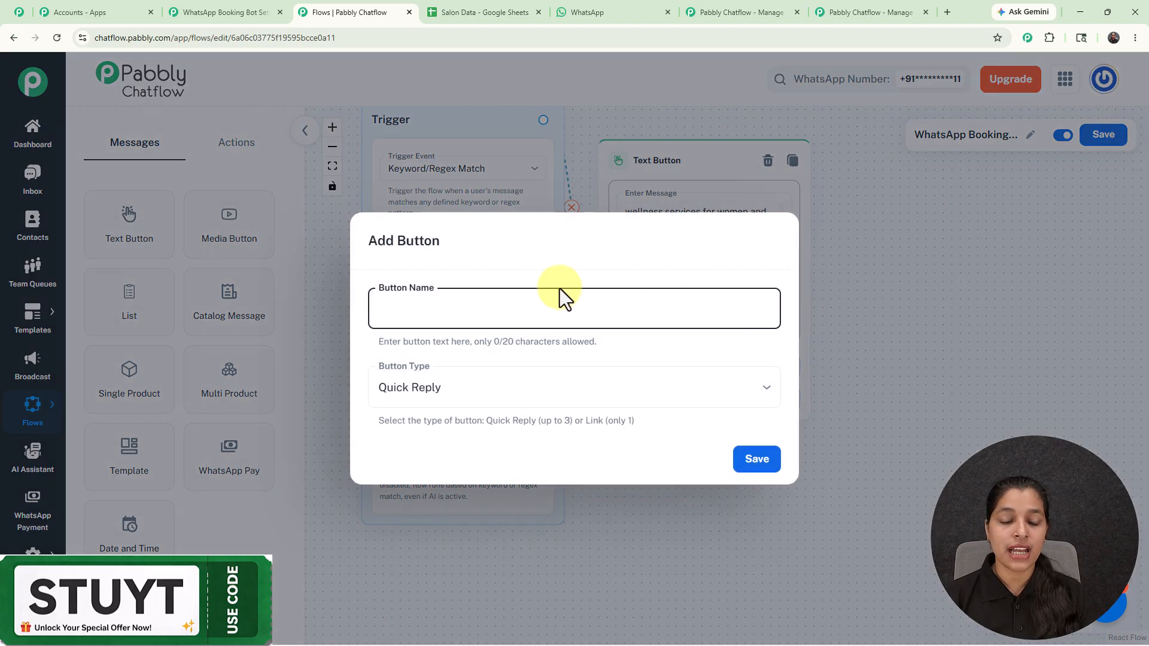
pyautogui.write('💄 Book Appointment')
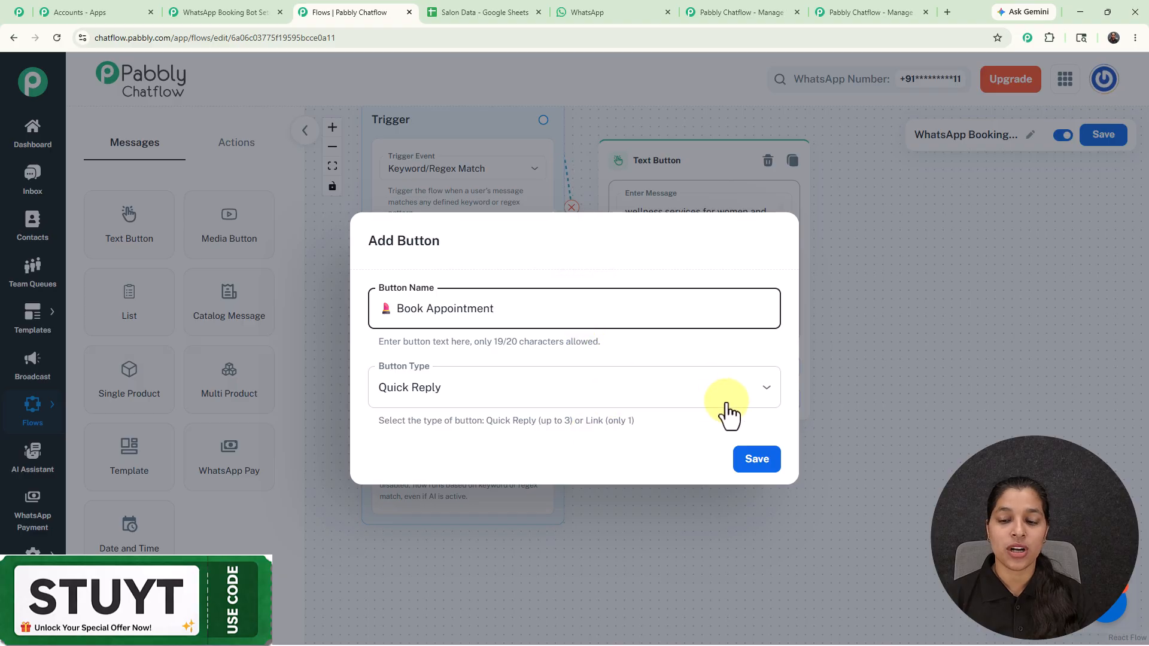
pyautogui.click(756, 464)
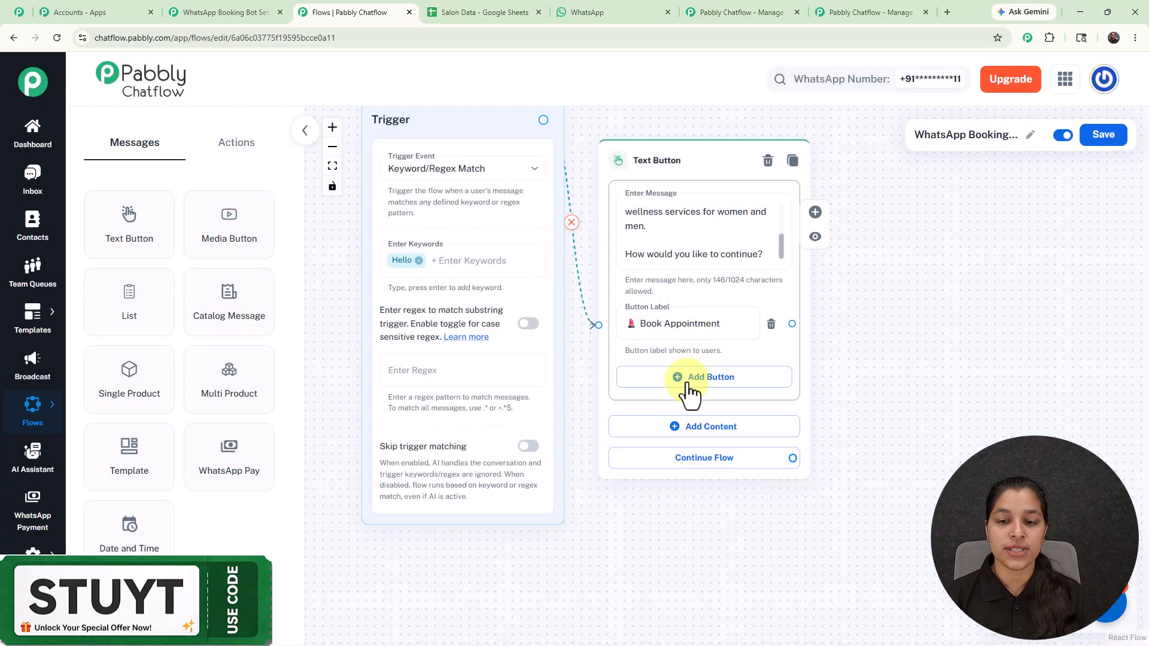
pyautogui.click(674, 313)
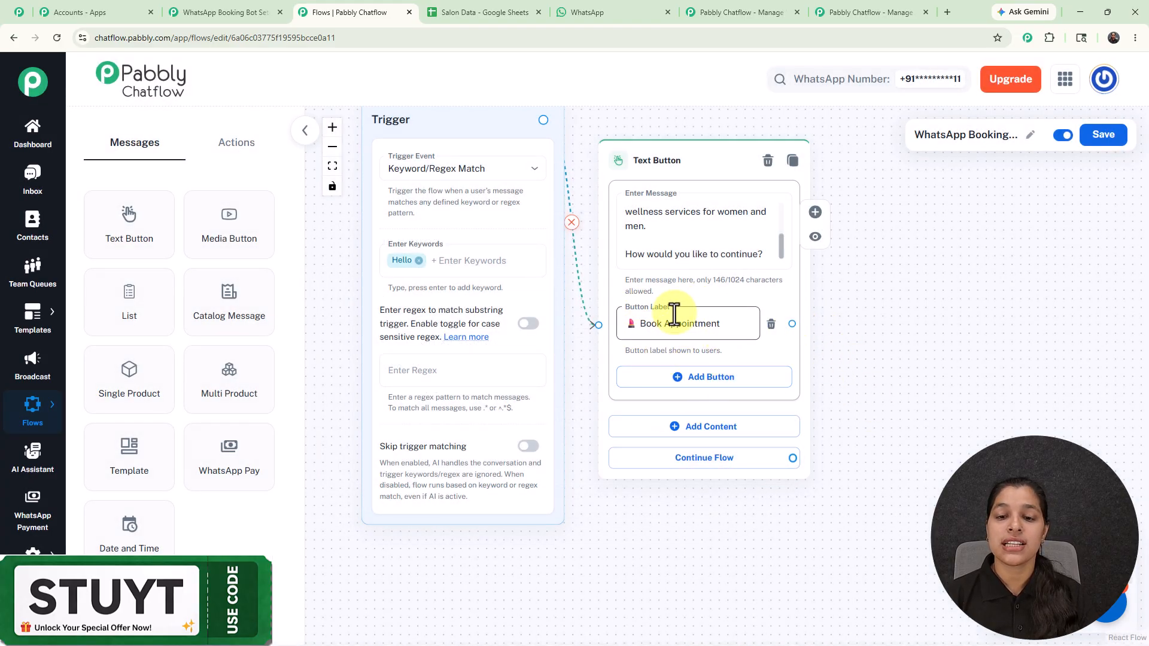
# - Connect a List node to the Book Appointment button and set its body to "Great 😊 Please choose the service you want to book"
pyautogui.moveTo(792, 324); pyautogui.dragTo(899, 204)
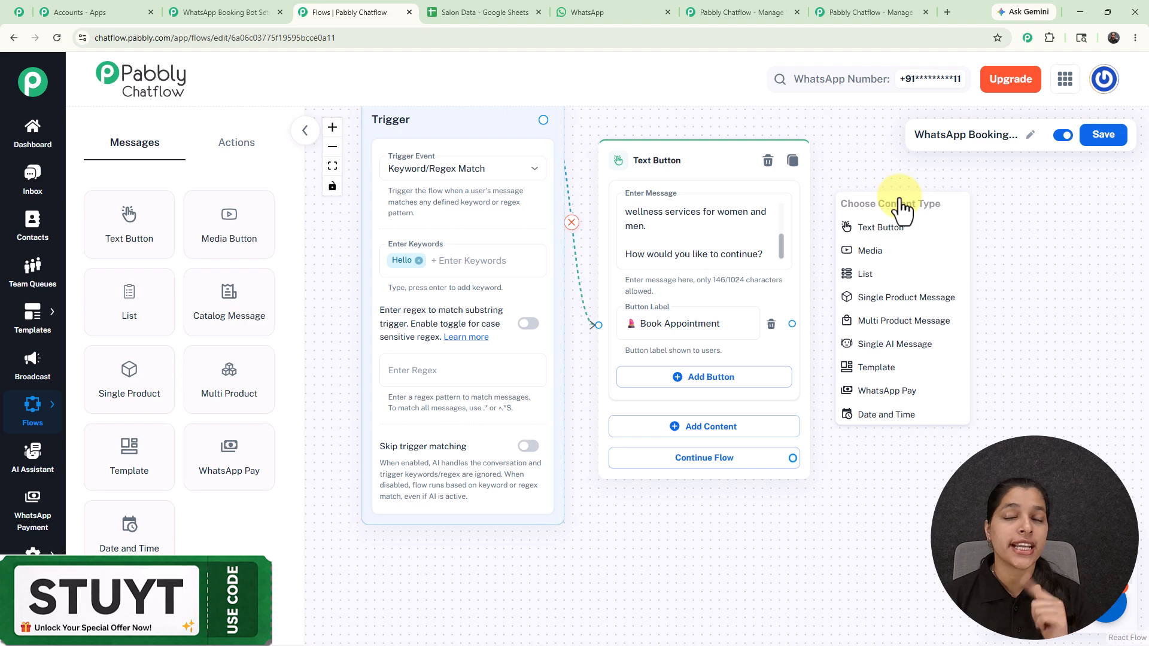
pyautogui.click(856, 274)
pyautogui.scroll(-4, 857, 267)
pyautogui.moveTo(730, 212); pyautogui.dragTo(718, 157)
pyautogui.scroll(4, 706, 217)
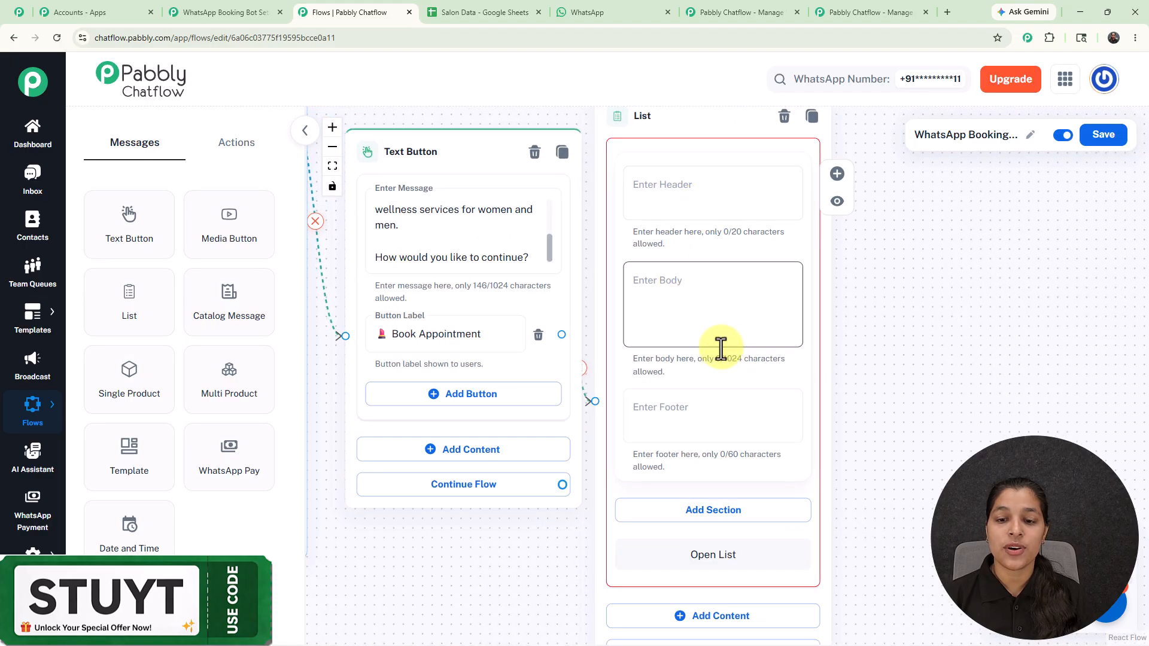
pyautogui.click(710, 306)
pyautogui.write('Great 😊 Please choose the service you want to book')
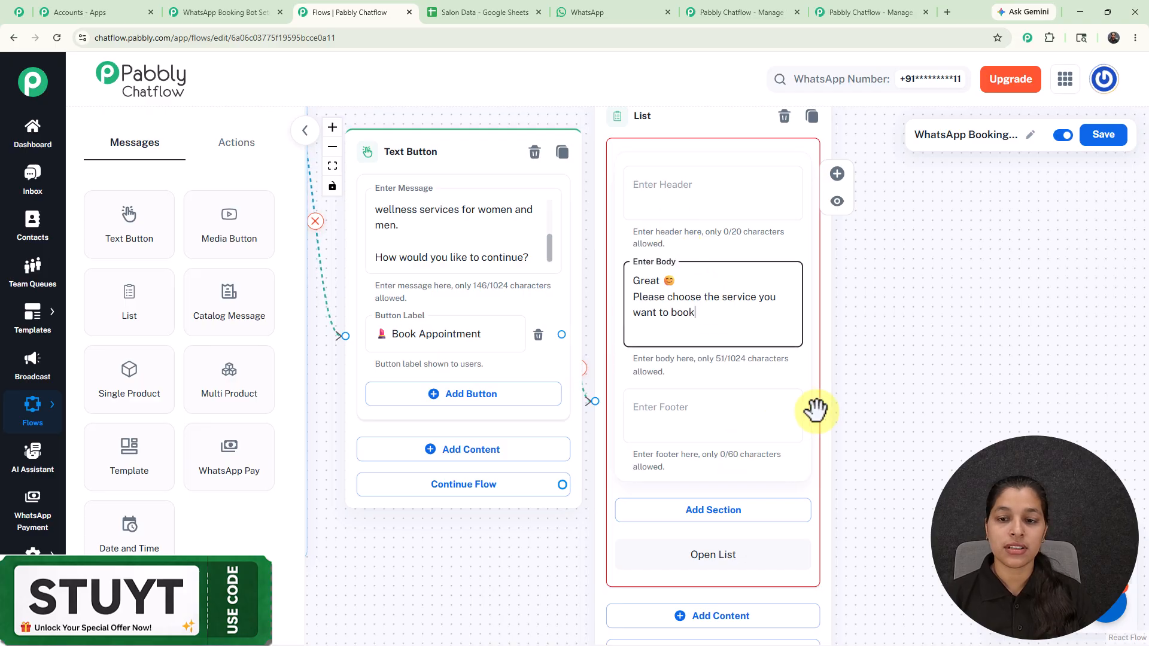
# - Add a section titled "Services" to the List node
pyautogui.moveTo(869, 421); pyautogui.dragTo(855, 345)
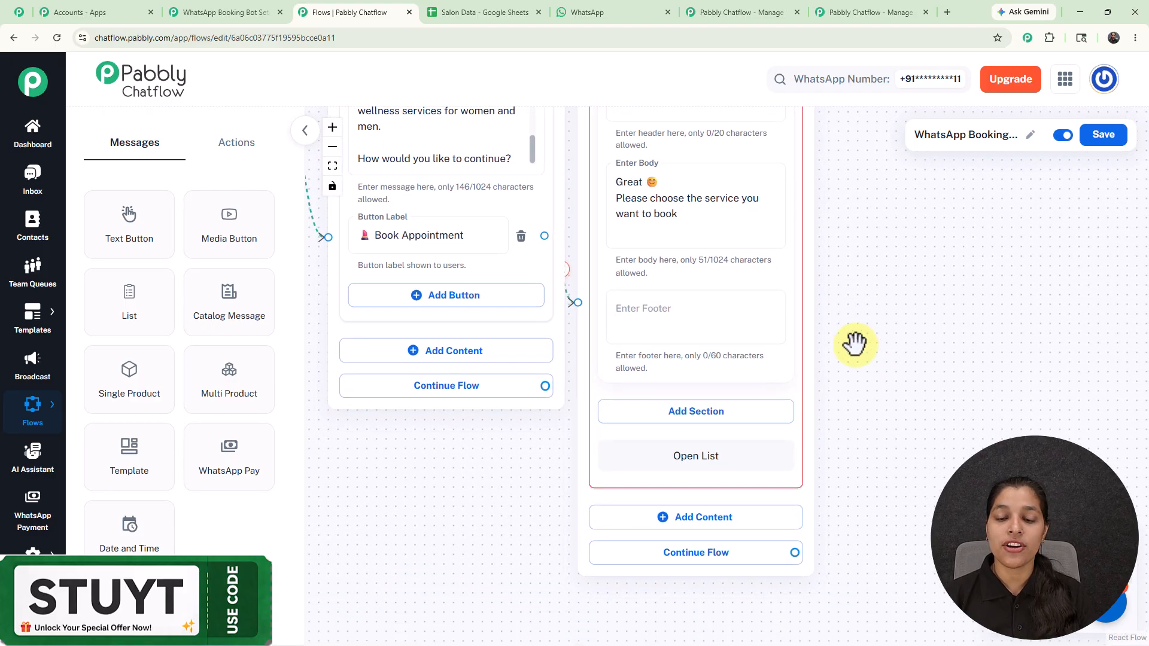
pyautogui.scroll(1, 723, 427)
pyautogui.click(723, 427)
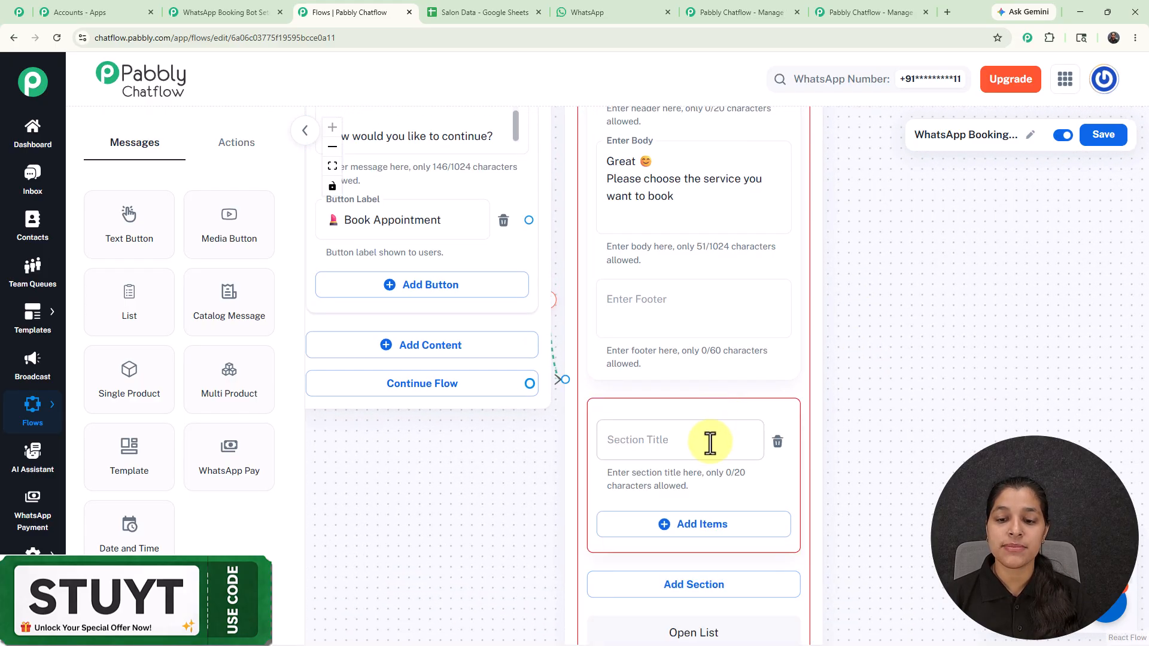
pyautogui.click(710, 444)
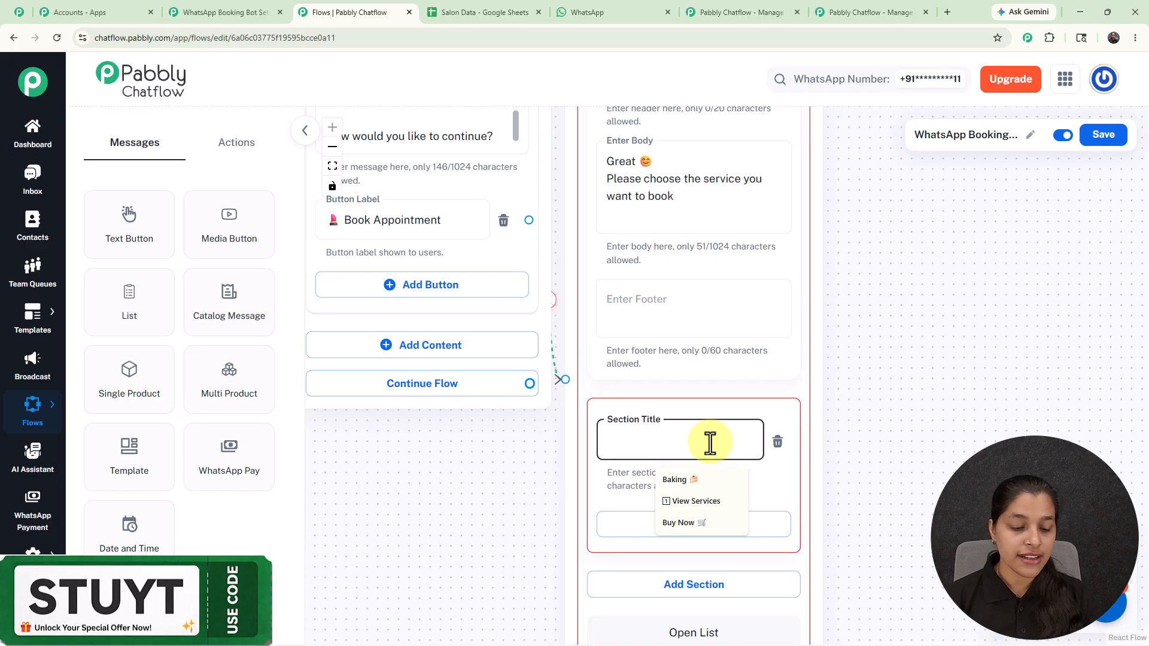
pyautogui.write('Services')
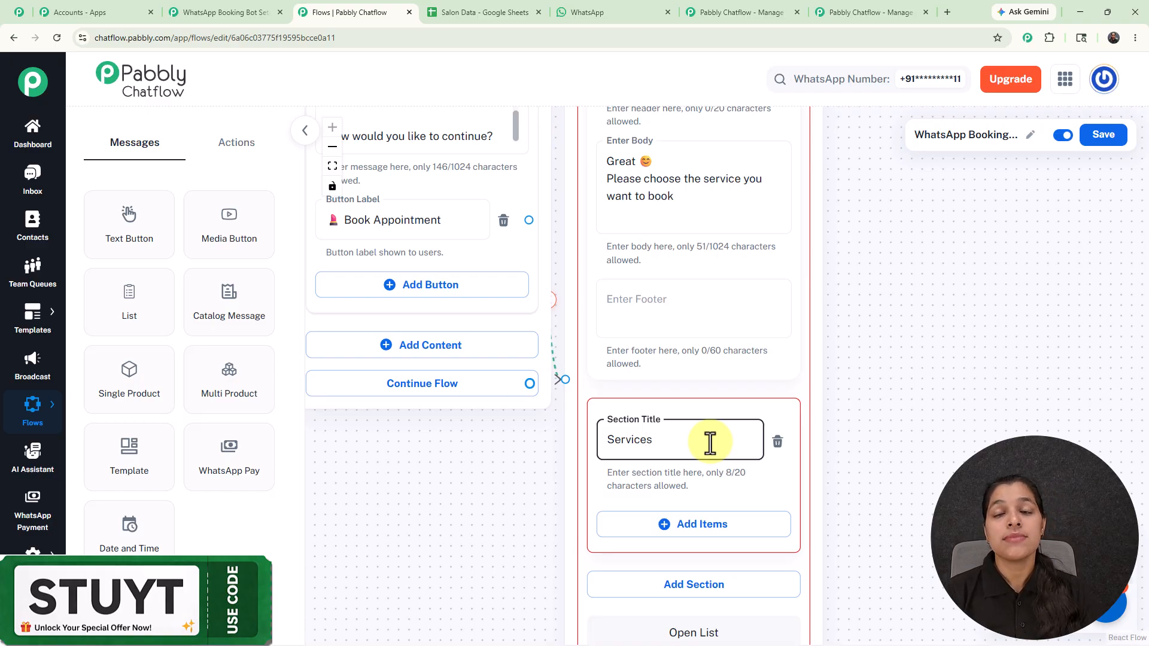
# - Add an item titled "Haircut & Styling" to the list's Services section
pyautogui.click(663, 529)
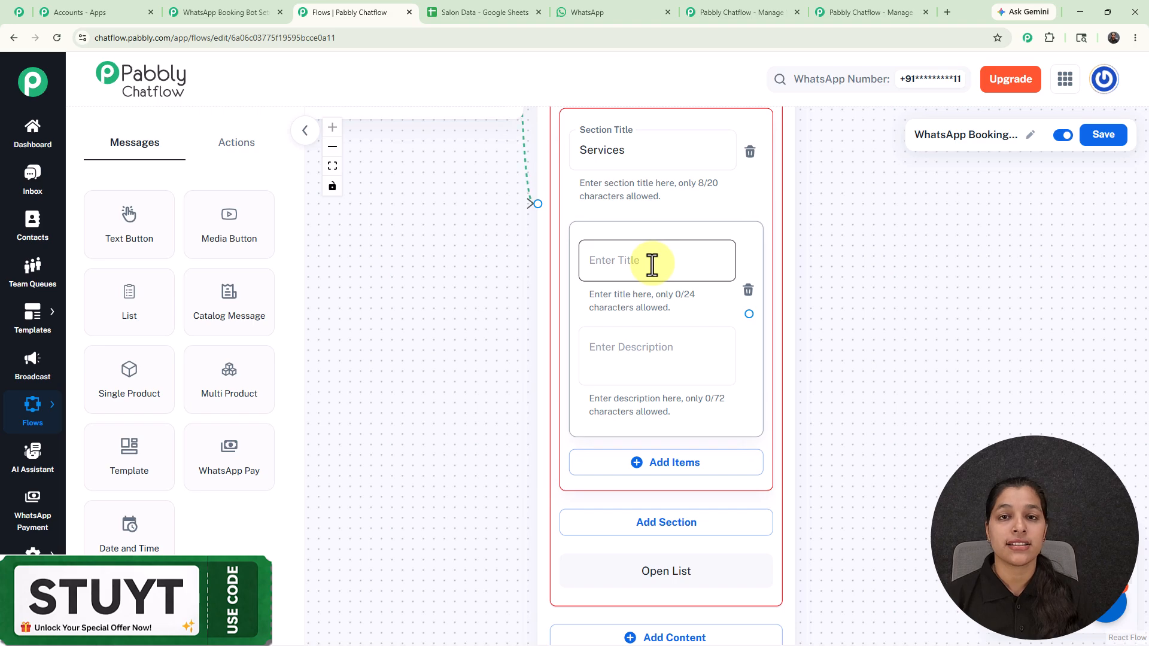
pyautogui.click(651, 264)
pyautogui.write('Haircut & Styling')
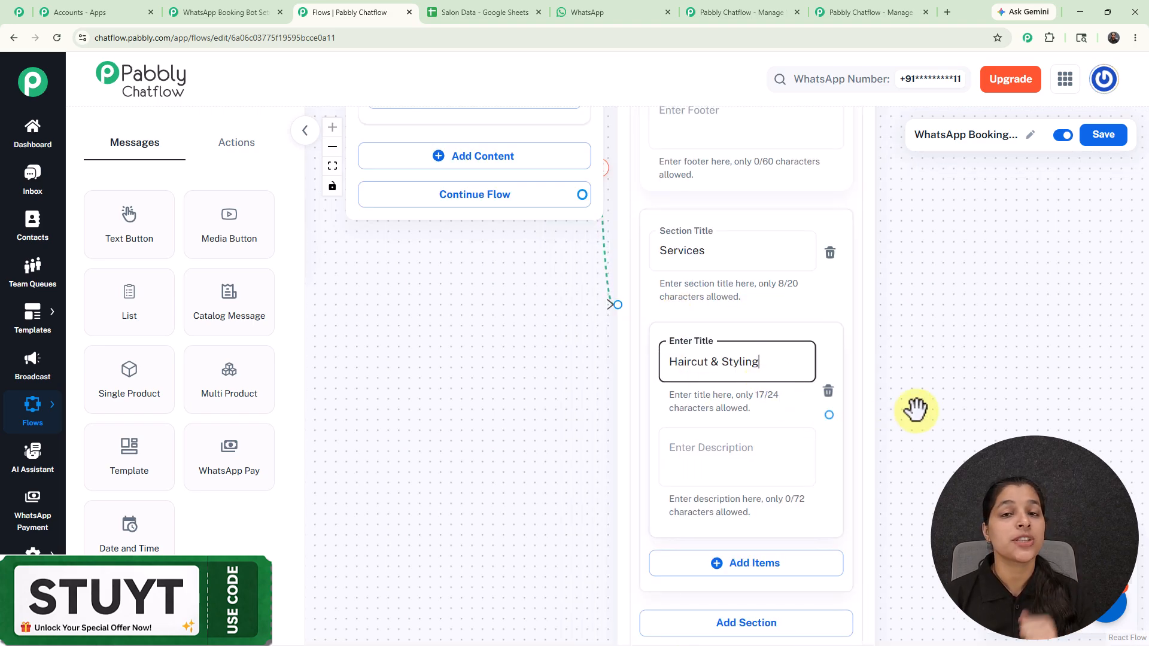
pyautogui.moveTo(913, 436); pyautogui.dragTo(853, 271)
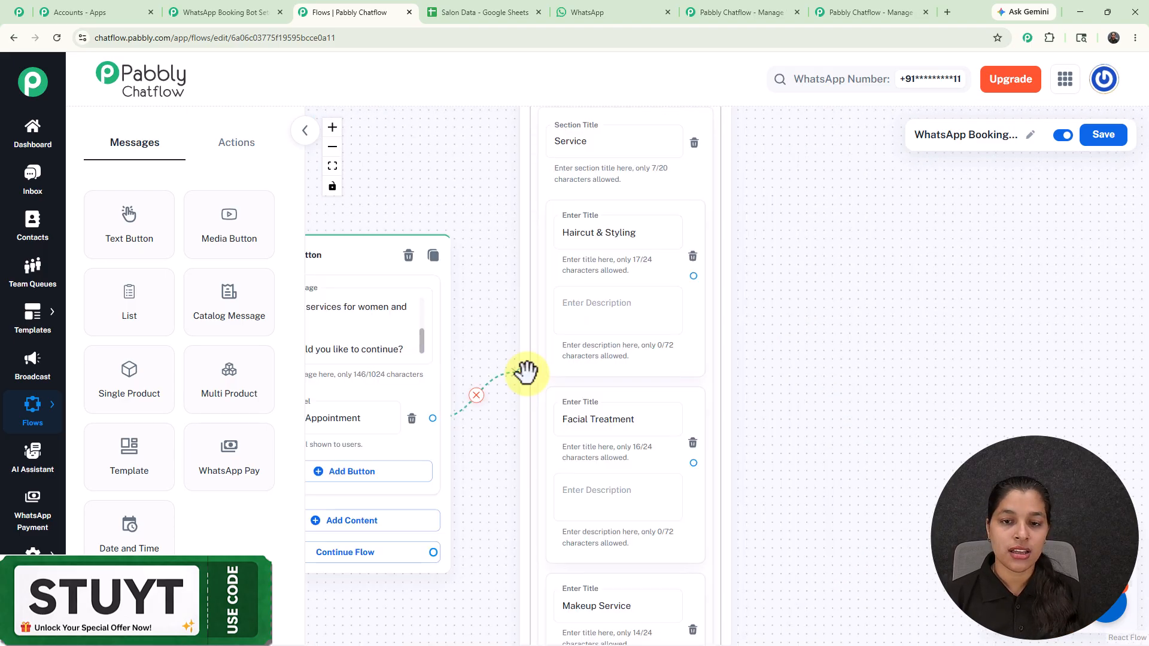
# - Add a Set Custom Field action beside the Haircut & Styling item and choose service_type as its contact custom field
pyautogui.moveTo(735, 412); pyautogui.dragTo(919, 410)
pyautogui.scroll(-2, 993, 397)
pyautogui.moveTo(940, 360); pyautogui.dragTo(803, 256)
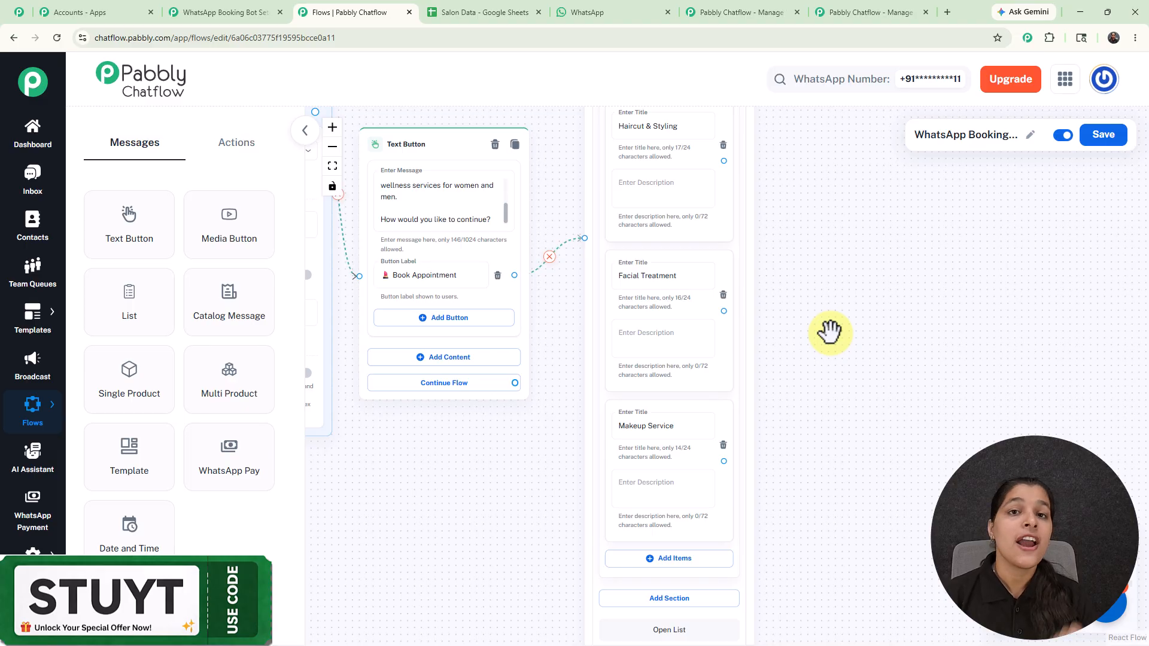
pyautogui.click(237, 143)
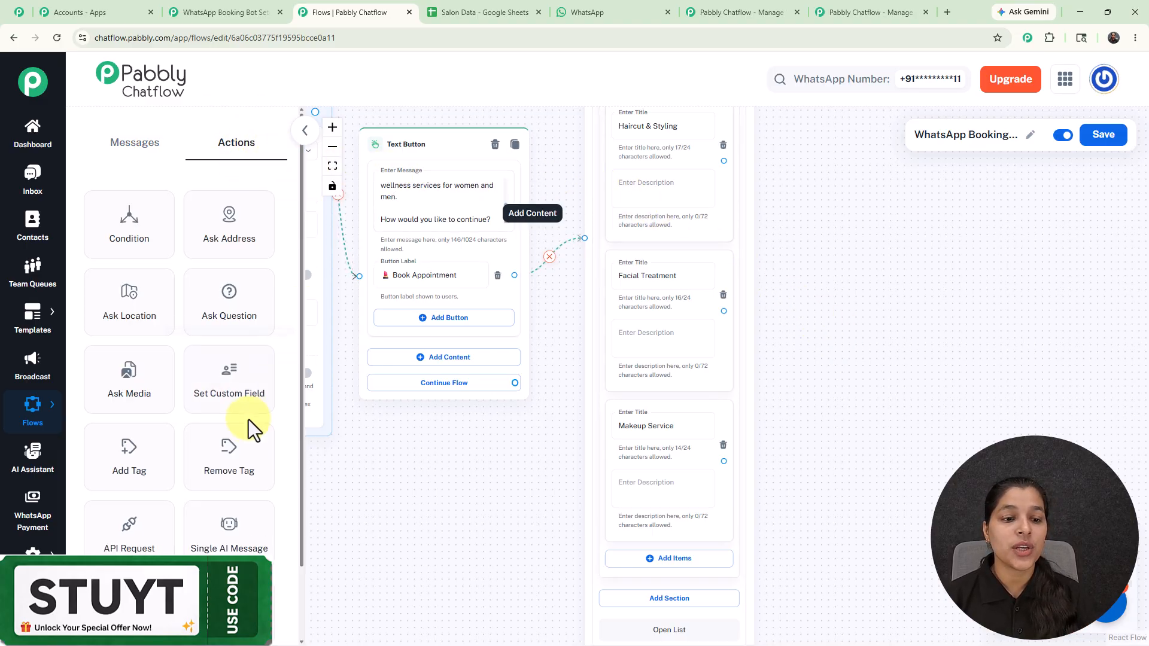
pyautogui.moveTo(217, 396); pyautogui.dragTo(767, 238)
pyautogui.click(809, 202)
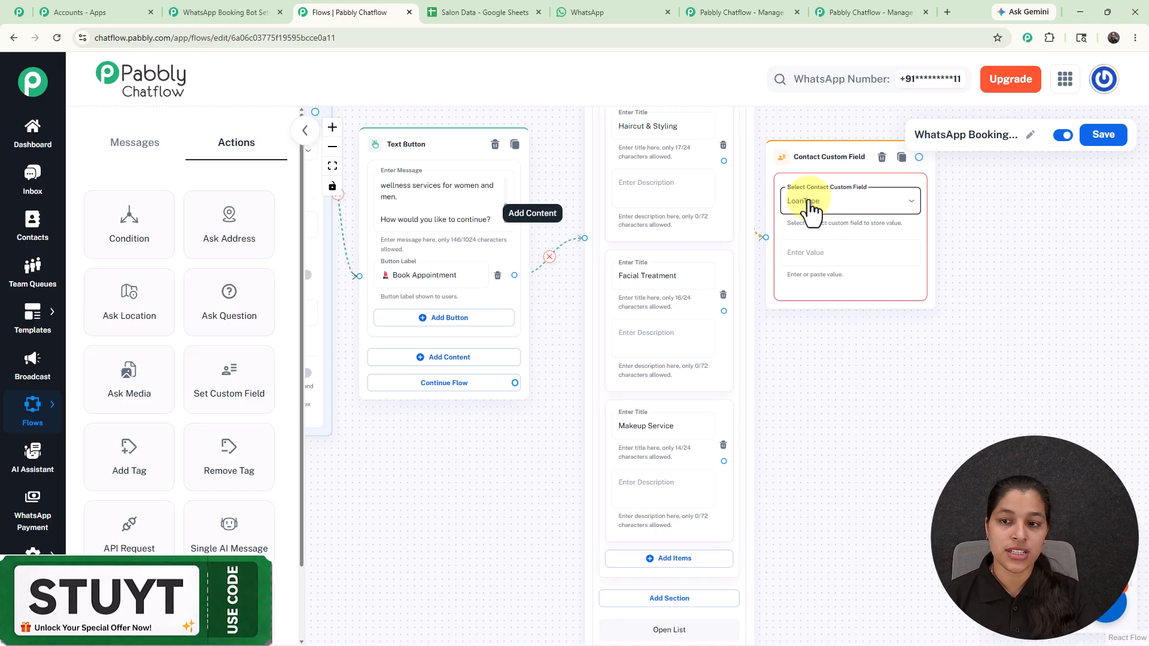
pyautogui.click(831, 213)
pyautogui.scroll(-5, 829, 239)
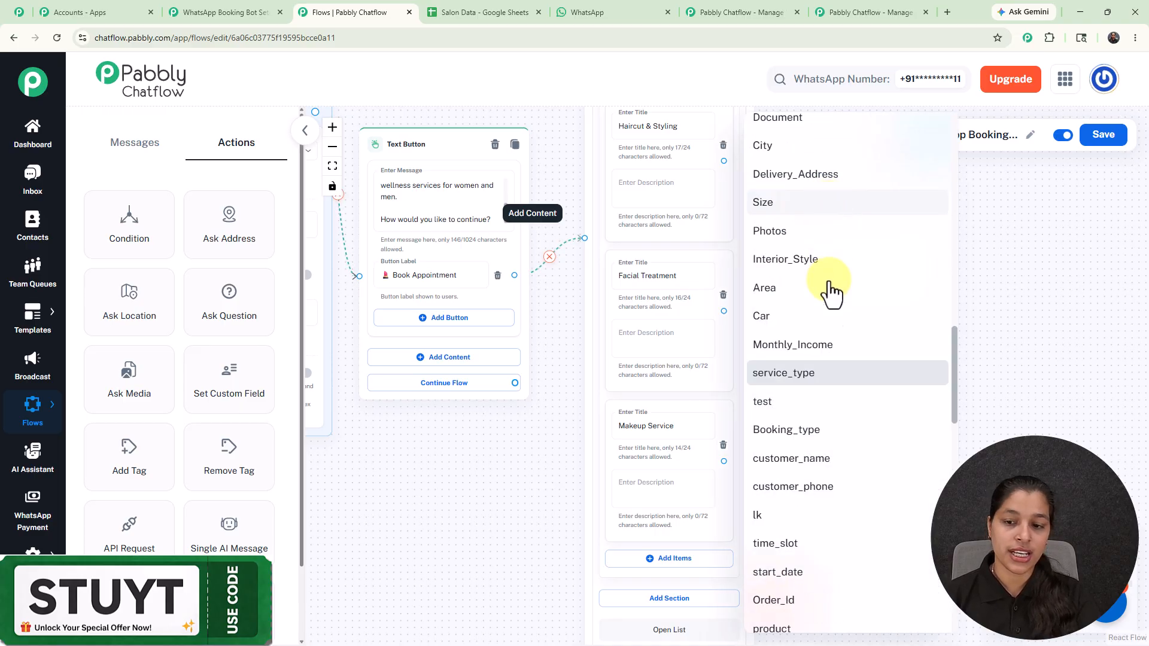
pyautogui.click(808, 377)
# - Copy the "Haircut & Styling" item title into the value of the service_type custom field node
pyautogui.click(652, 126)
pyautogui.hotkey('ctrl', 'a')
pyautogui.hotkey('ctrl', 'c')
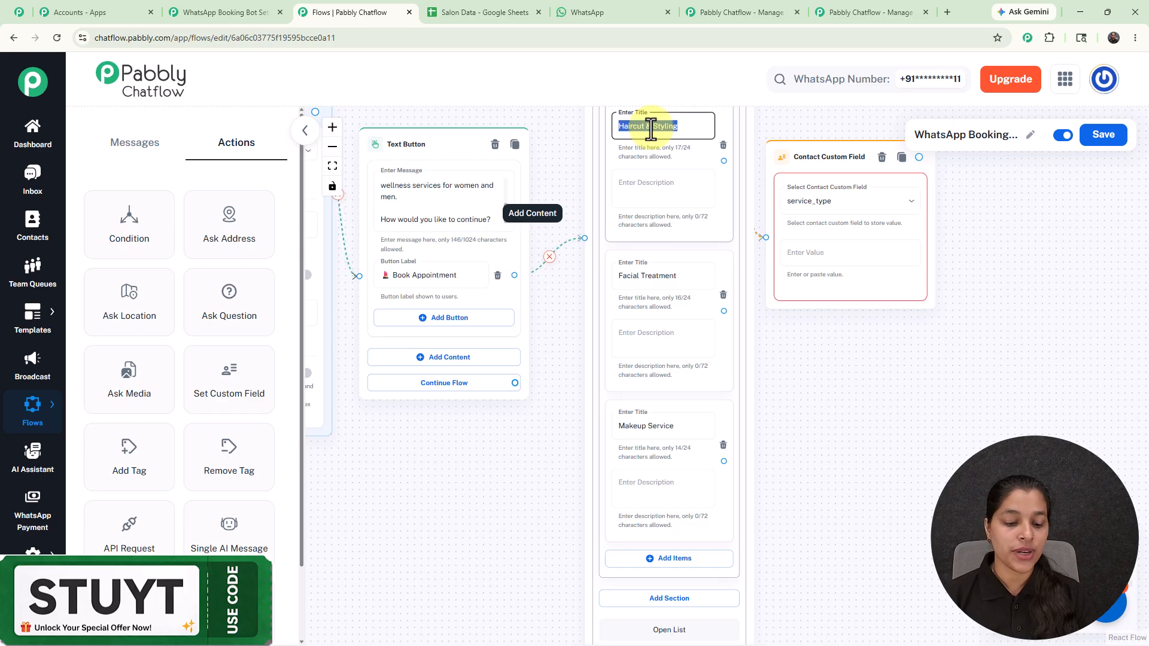
pyautogui.click(802, 250)
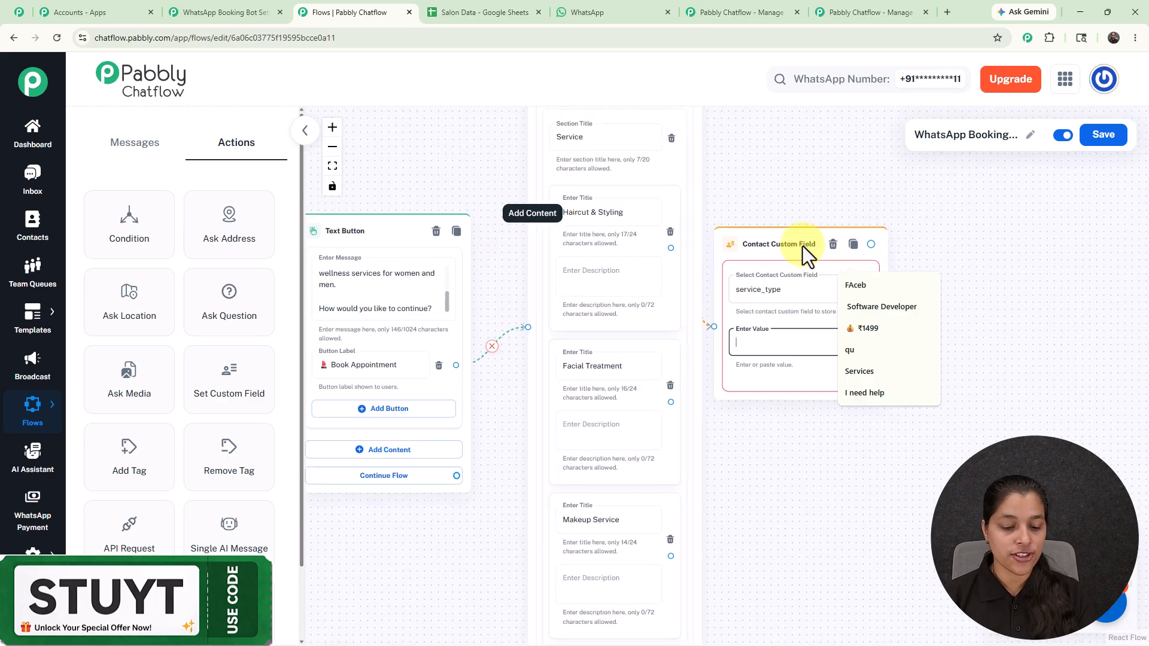
pyautogui.hotkey('ctrl', 'v')
pyautogui.moveTo(754, 284); pyautogui.dragTo(752, 198)
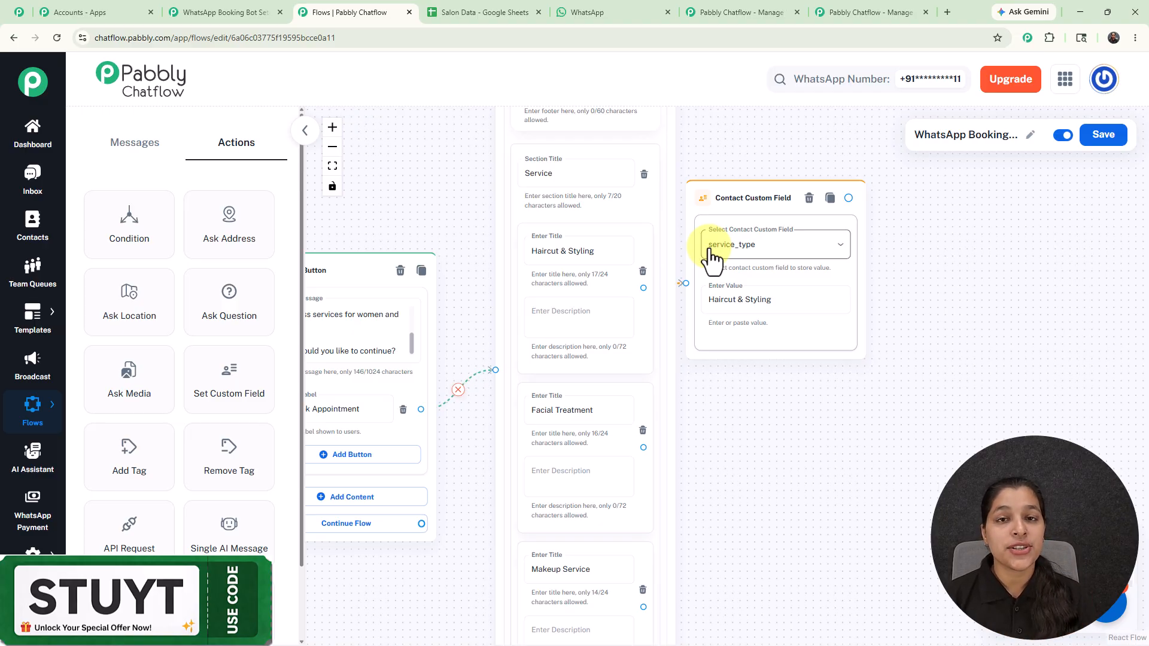
# - Review the list of contact custom fields in the Chatflow settings down to its end, and return to the flow editor
pyautogui.moveTo(57, 551)
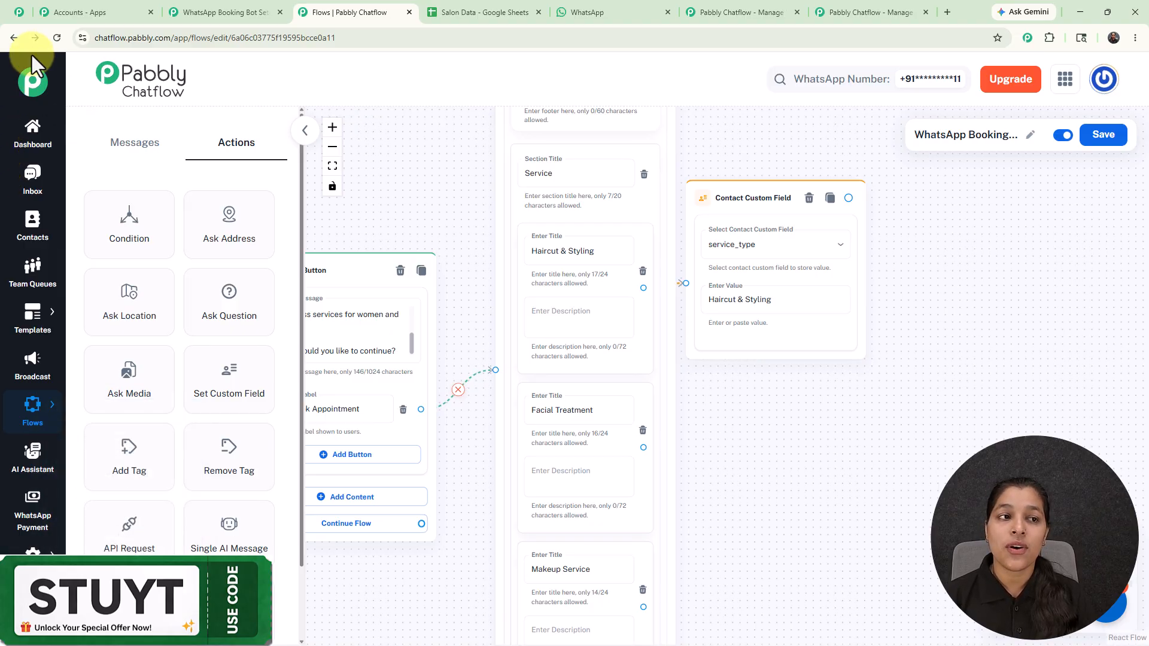
pyautogui.click(19, 12)
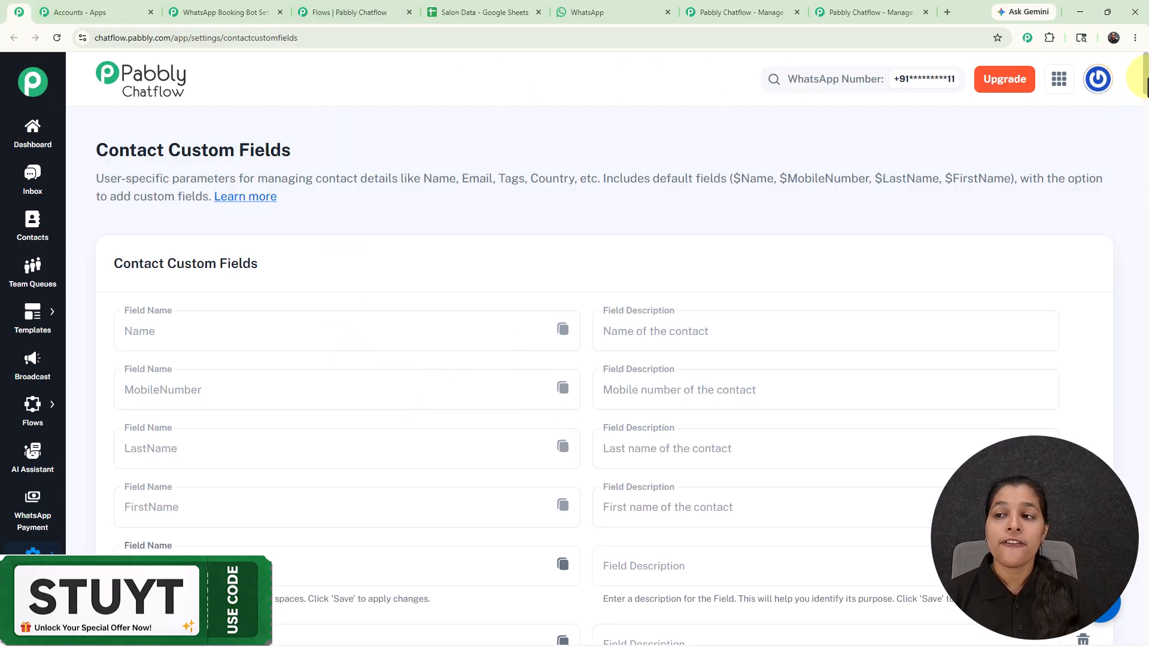
pyautogui.moveTo(1145, 84); pyautogui.dragTo(1142, 632)
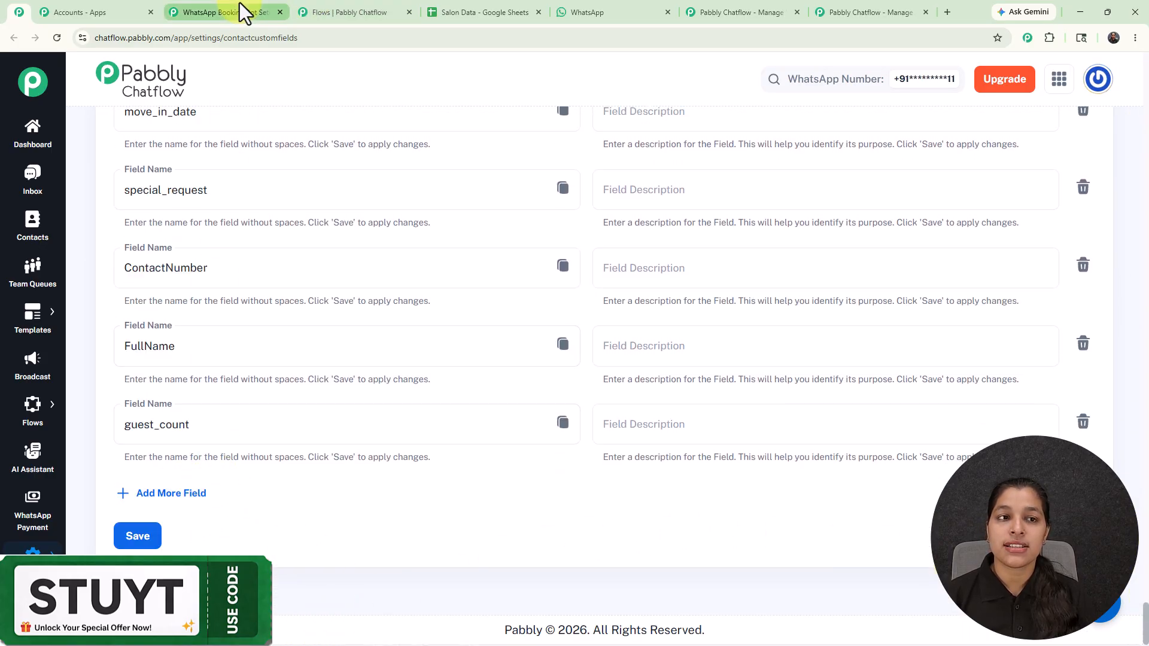
pyautogui.click(339, 9)
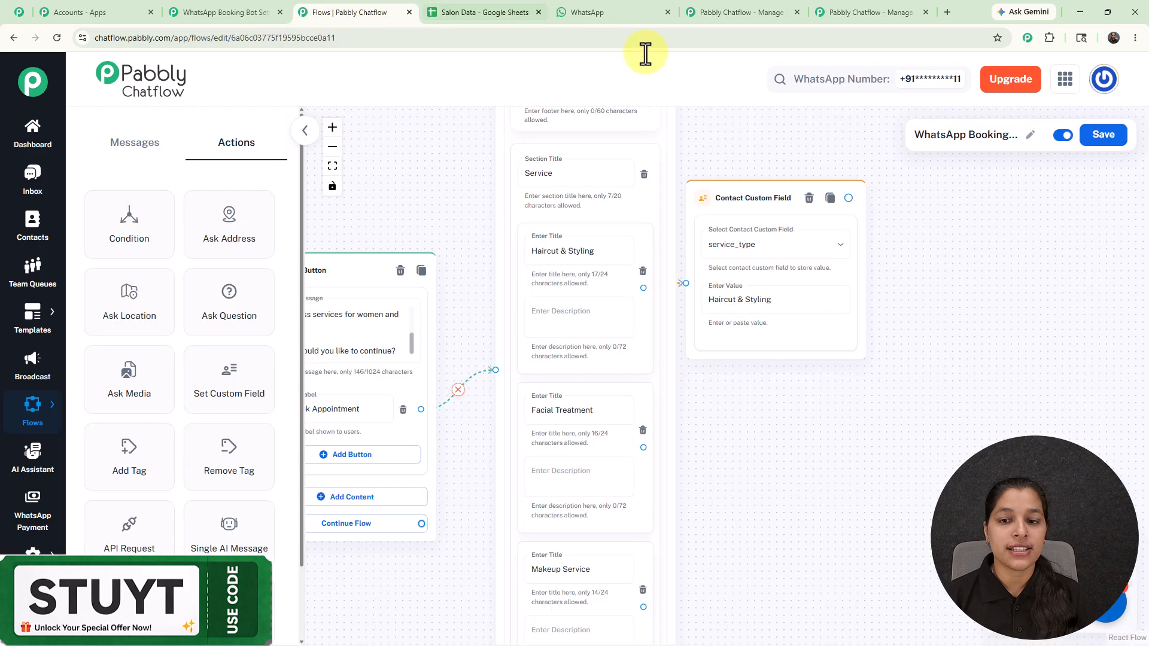
# - Add an Ask Question action to the flow and connect all three service_type custom field nodes to it
pyautogui.scroll(-3, 769, 488)
pyautogui.moveTo(756, 447); pyautogui.dragTo(698, 249)
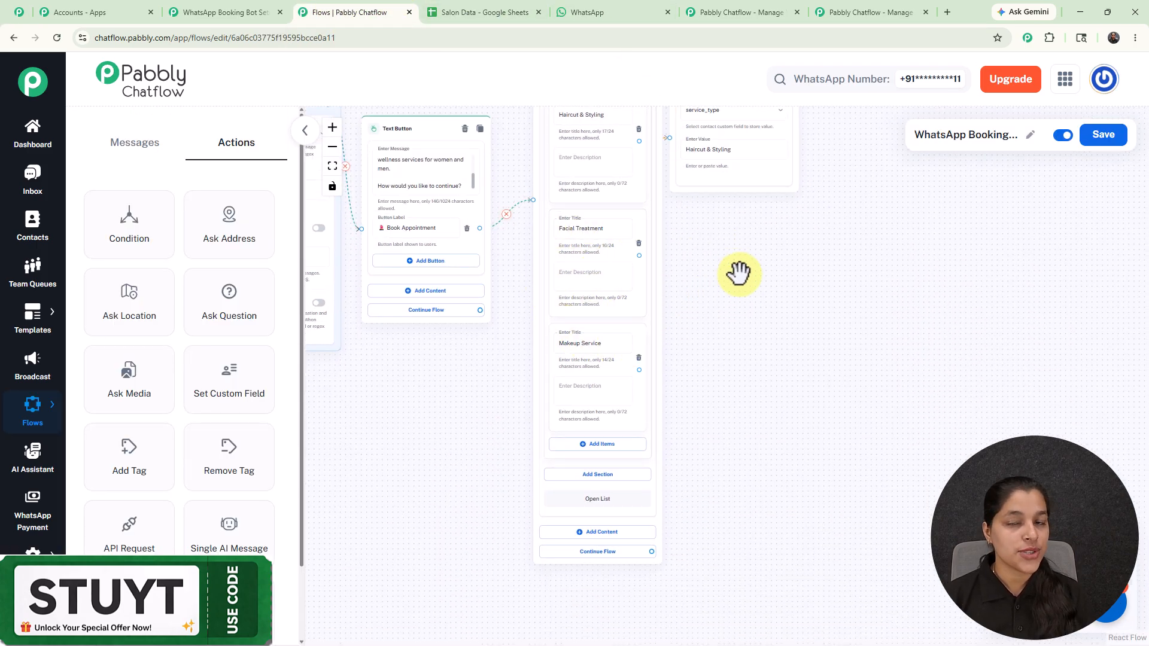
pyautogui.scroll(-1, 739, 273)
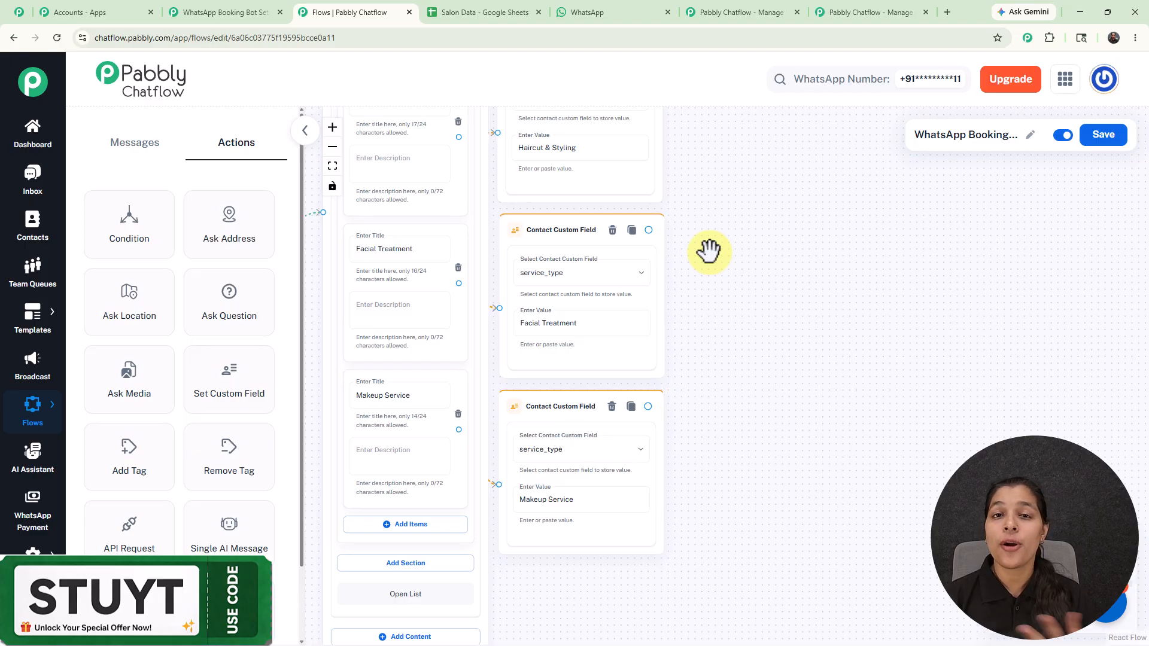
pyautogui.moveTo(231, 295); pyautogui.dragTo(763, 225)
pyautogui.click(802, 298)
pyautogui.moveTo(729, 187); pyautogui.dragTo(695, 215)
pyautogui.moveTo(605, 146); pyautogui.dragTo(717, 455)
pyautogui.moveTo(605, 320); pyautogui.dragTo(715, 458)
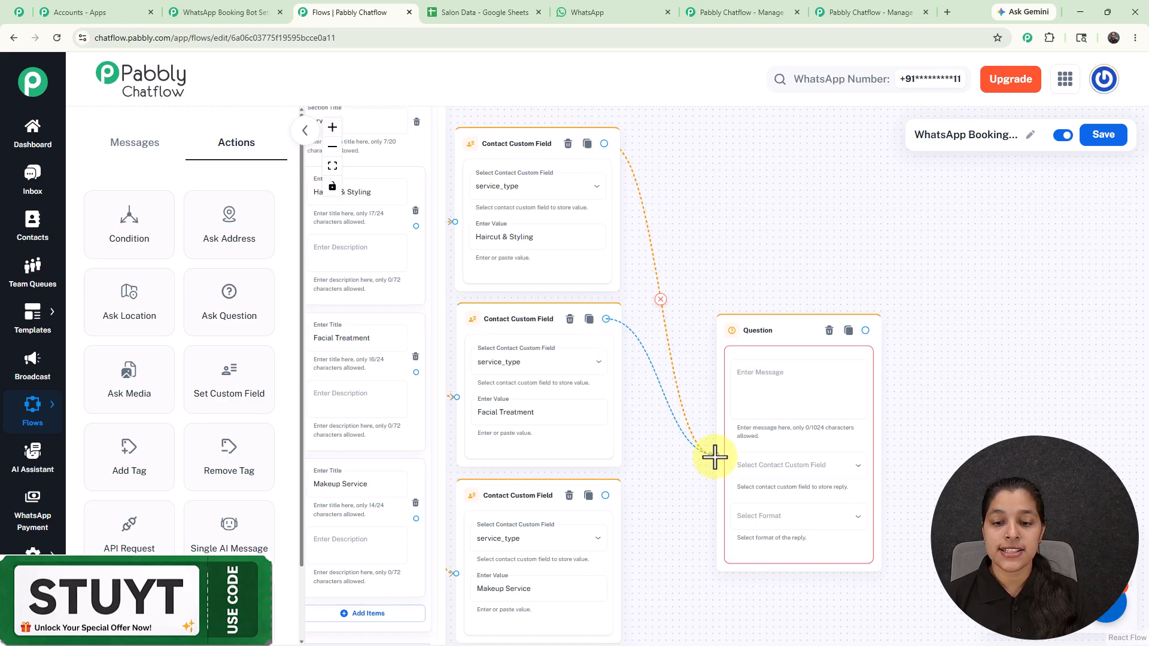
pyautogui.moveTo(603, 495); pyautogui.dragTo(717, 455)
# - Enter "Please enter your *preferred date* 📅" as the question message and store the reply in the appointment_date custom field
pyautogui.click(763, 372)
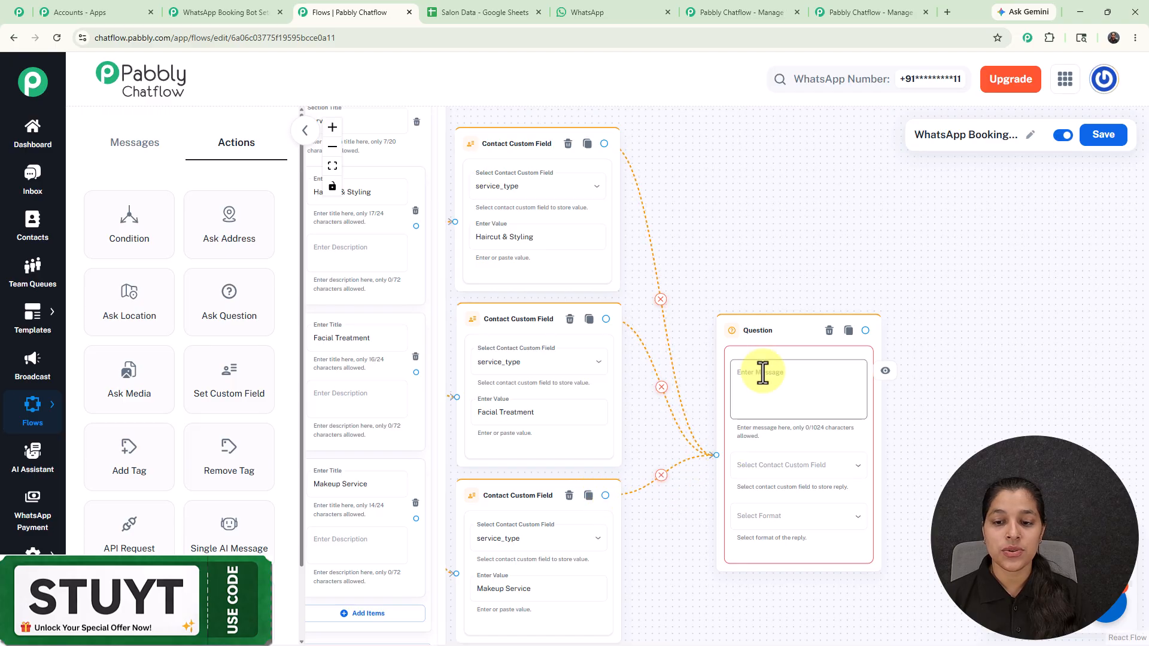
pyautogui.write('Please enter your preferred date* 📅')
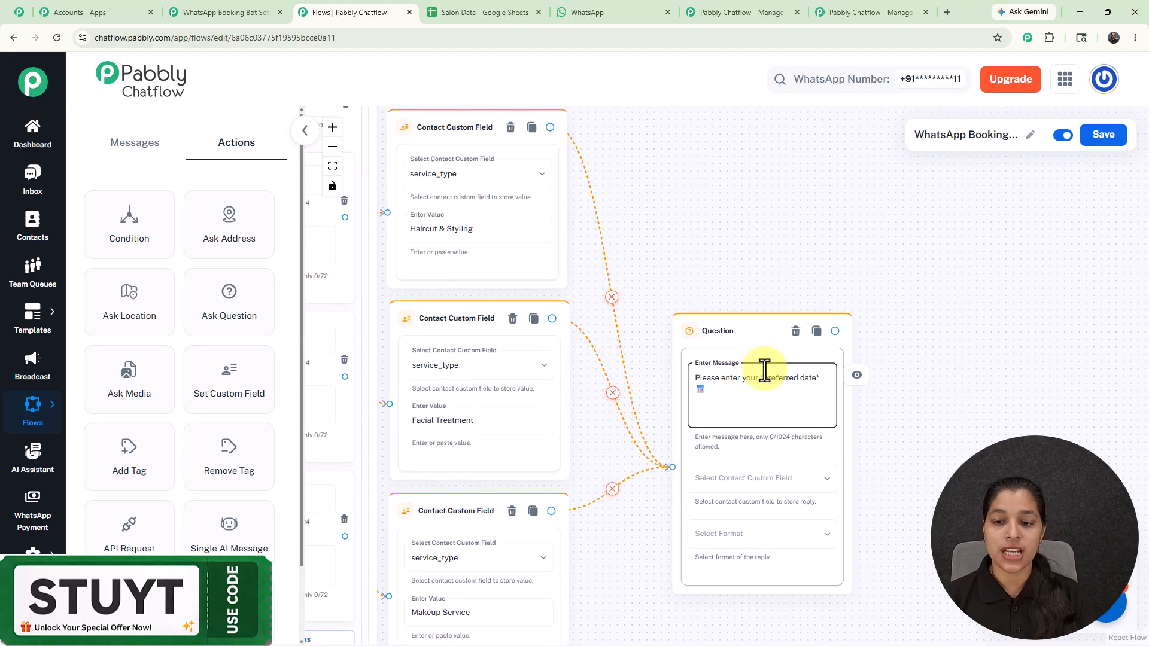
pyautogui.click(780, 482)
pyautogui.click(780, 482)
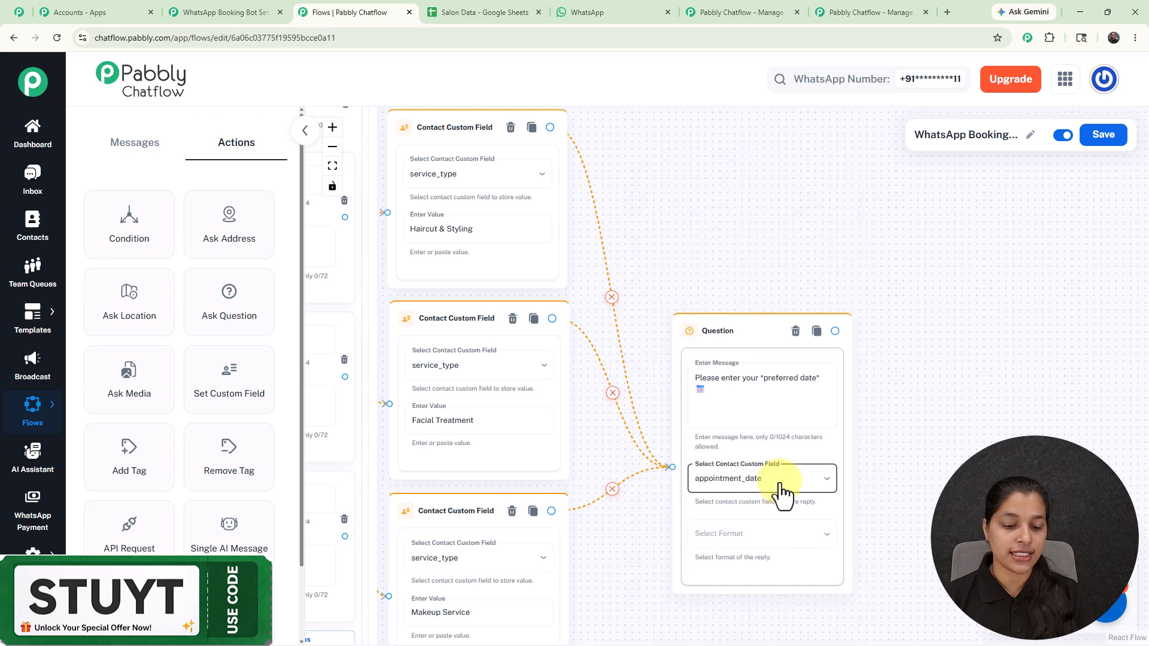
pyautogui.moveTo(780, 491); pyautogui.dragTo(742, 268)
pyautogui.click(747, 272)
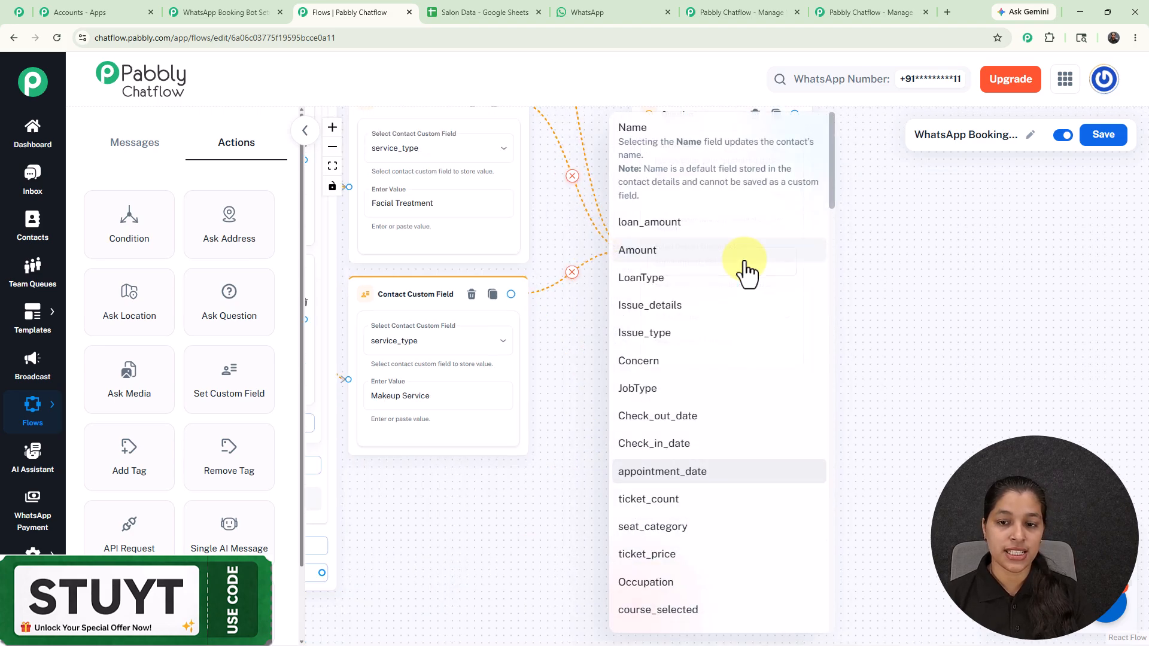
# - Set the reply format of the preferred date question to Date
pyautogui.click(724, 320)
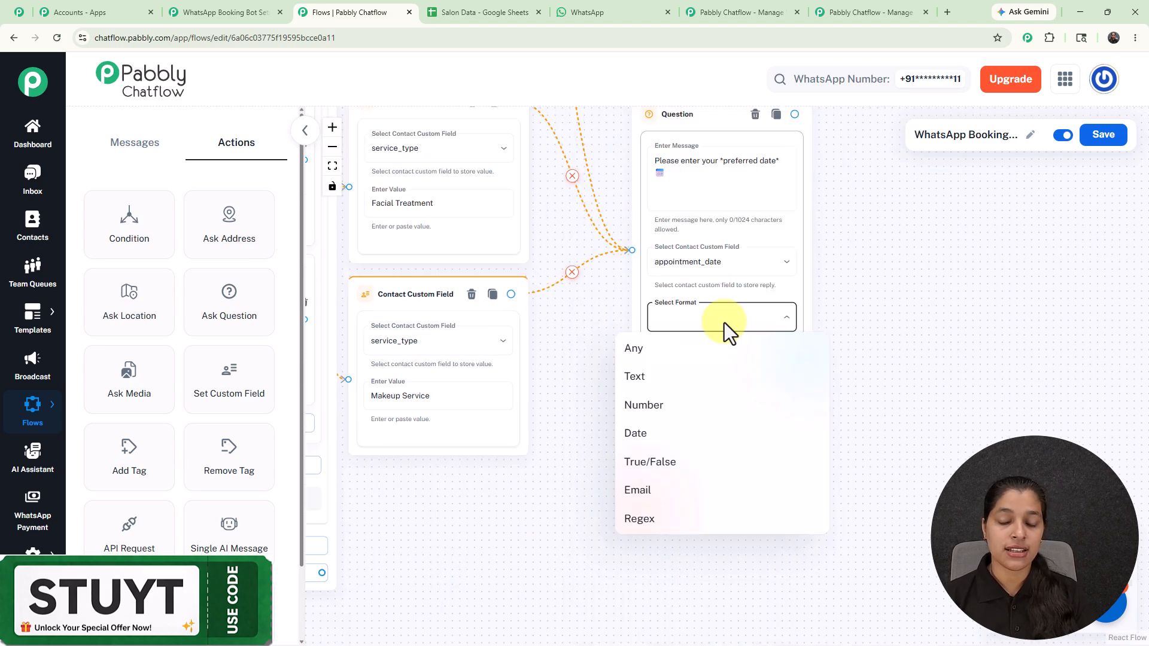
pyautogui.click(644, 440)
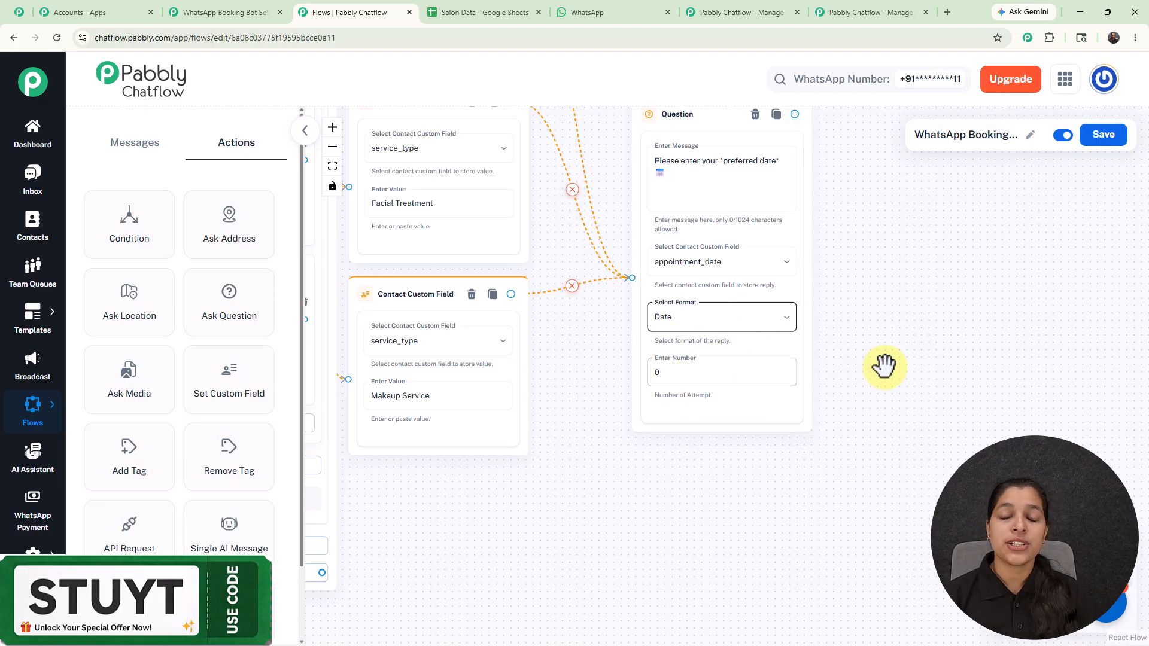
pyautogui.scroll(-3, 884, 365)
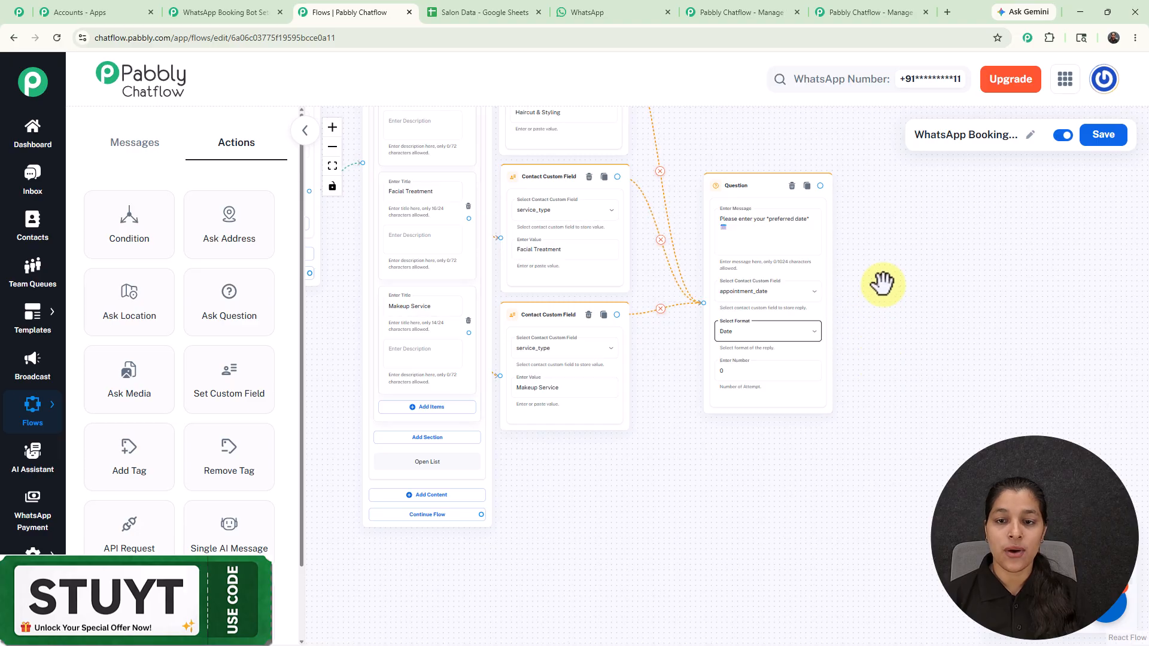
# - Reposition the API Request node that follows the full name question and open its request settings
pyautogui.moveTo(742, 190); pyautogui.dragTo(735, 295)
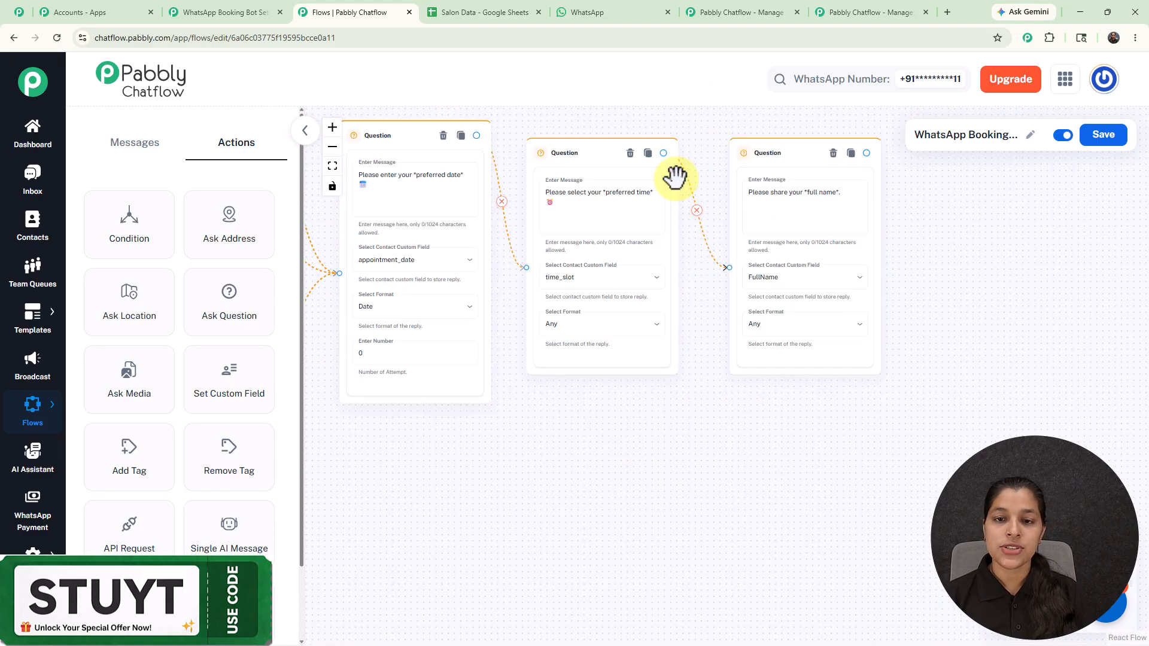
pyautogui.scroll(3, 675, 177)
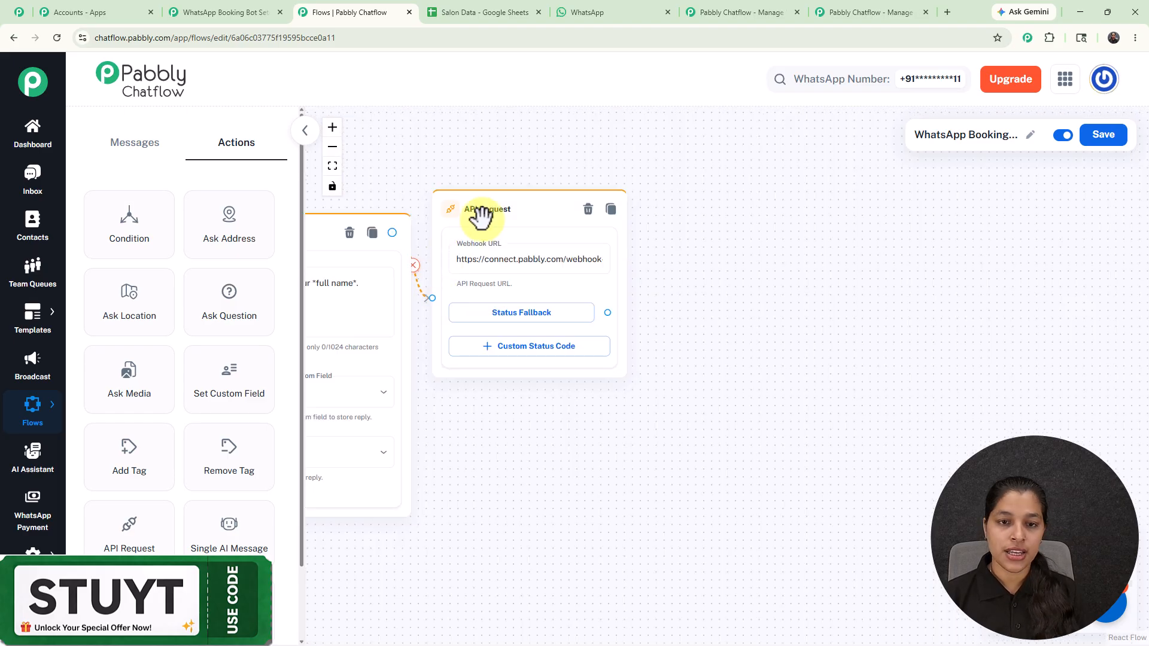
pyautogui.moveTo(480, 215); pyautogui.dragTo(509, 249)
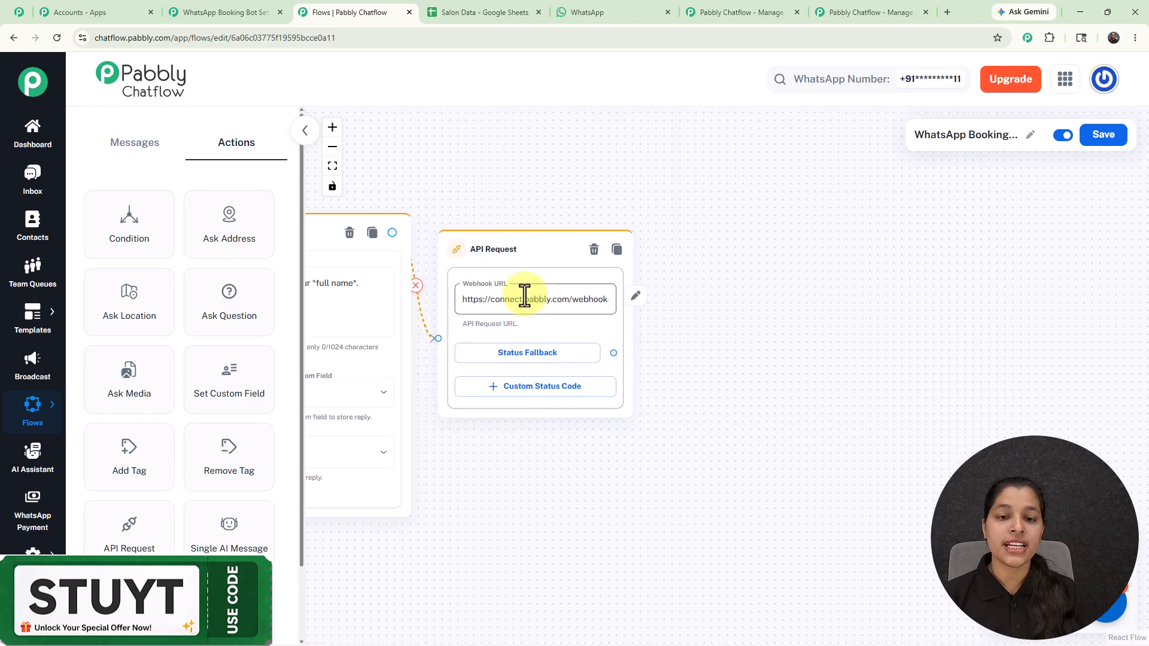
pyautogui.click(524, 299)
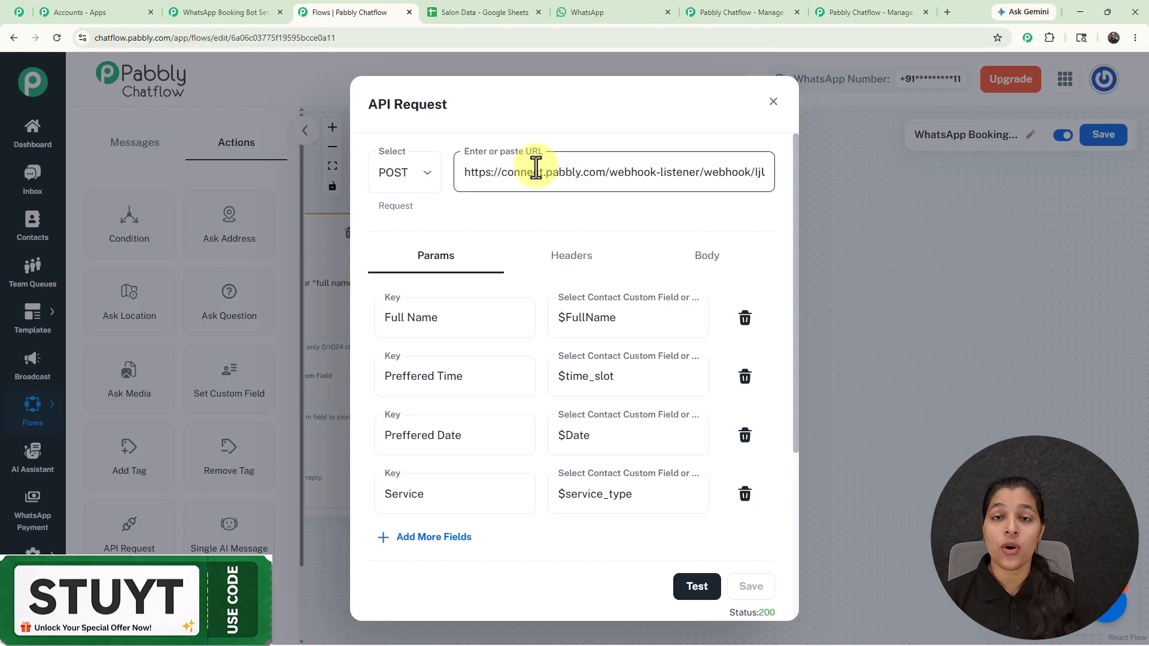
# - Switch to the Pabbly Connect workflow, examine the New Message Received trigger and its webhook URL, and return to the API Request settings
pyautogui.click(235, 10)
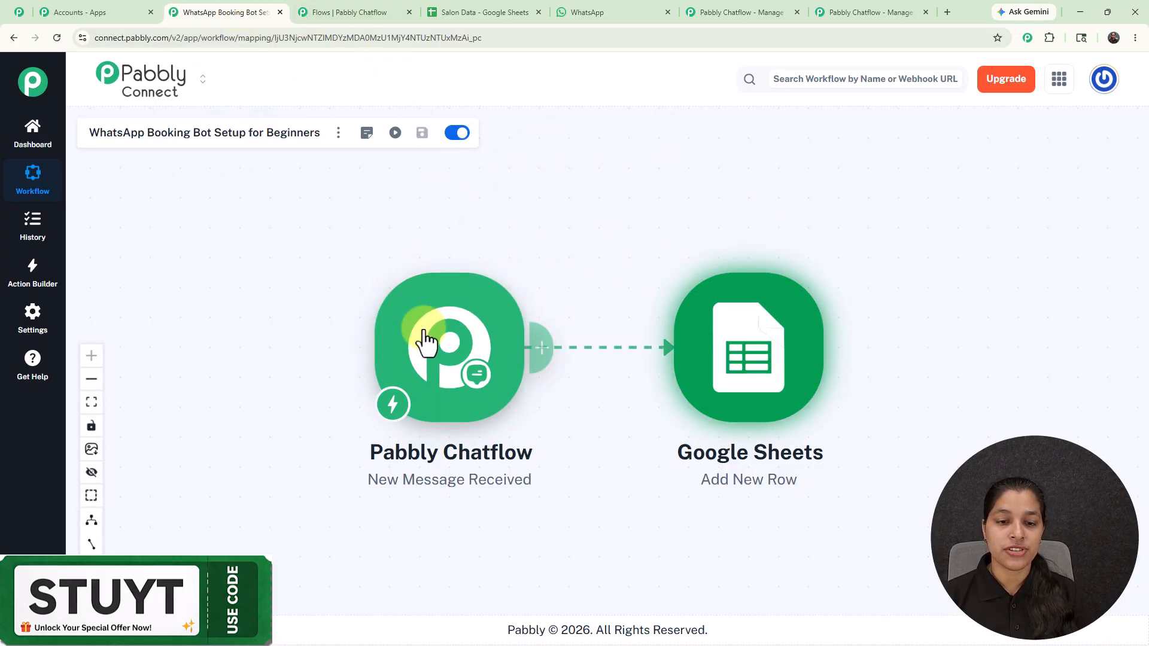
pyautogui.click(460, 372)
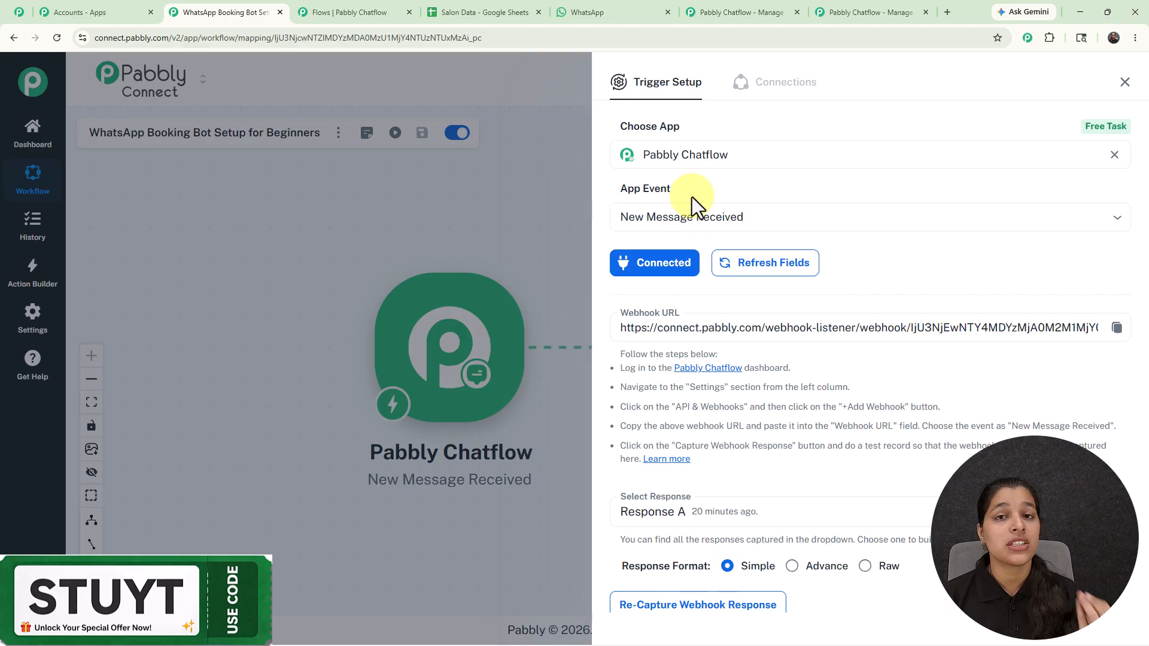
pyautogui.click(1125, 82)
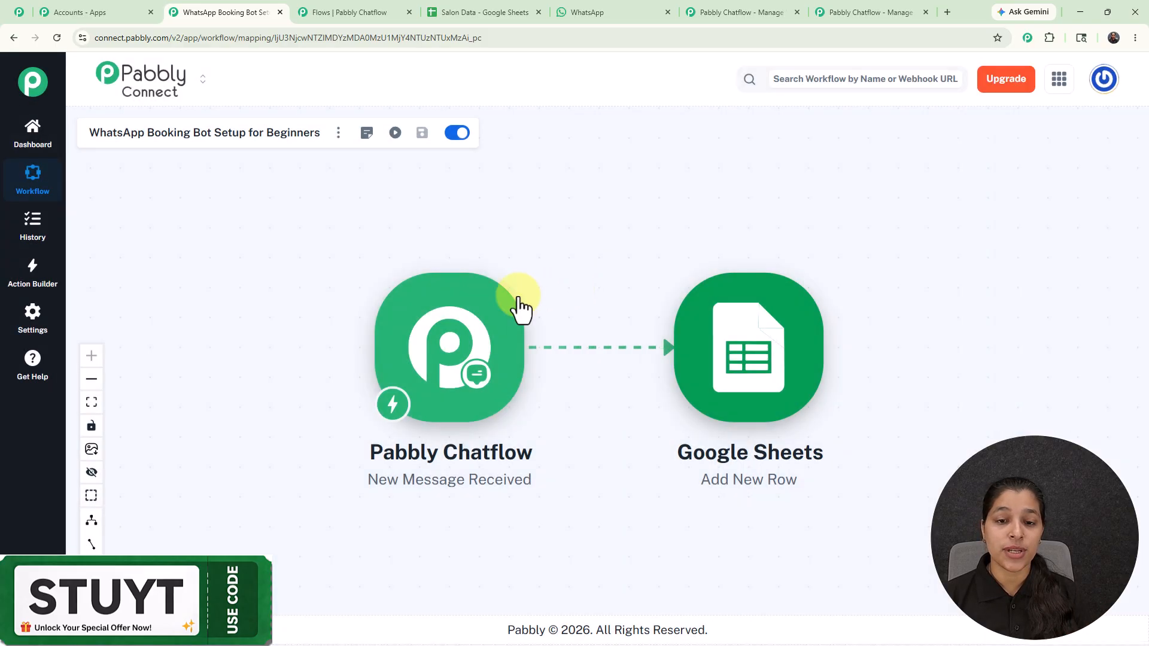
pyautogui.click(444, 375)
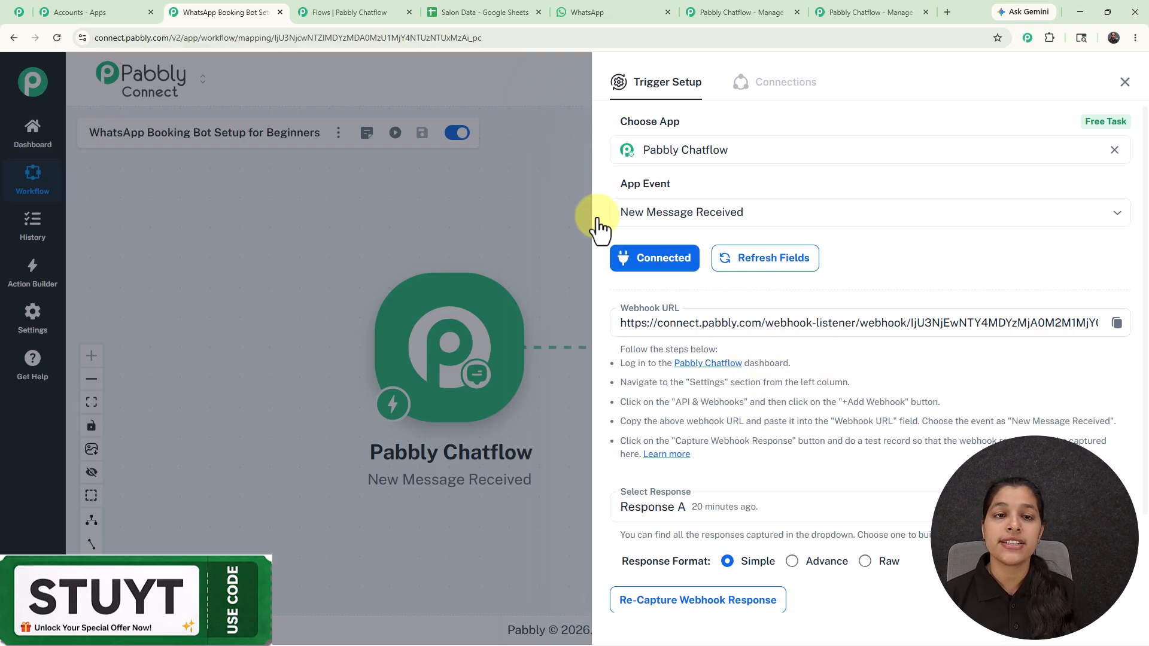
pyautogui.click(353, 5)
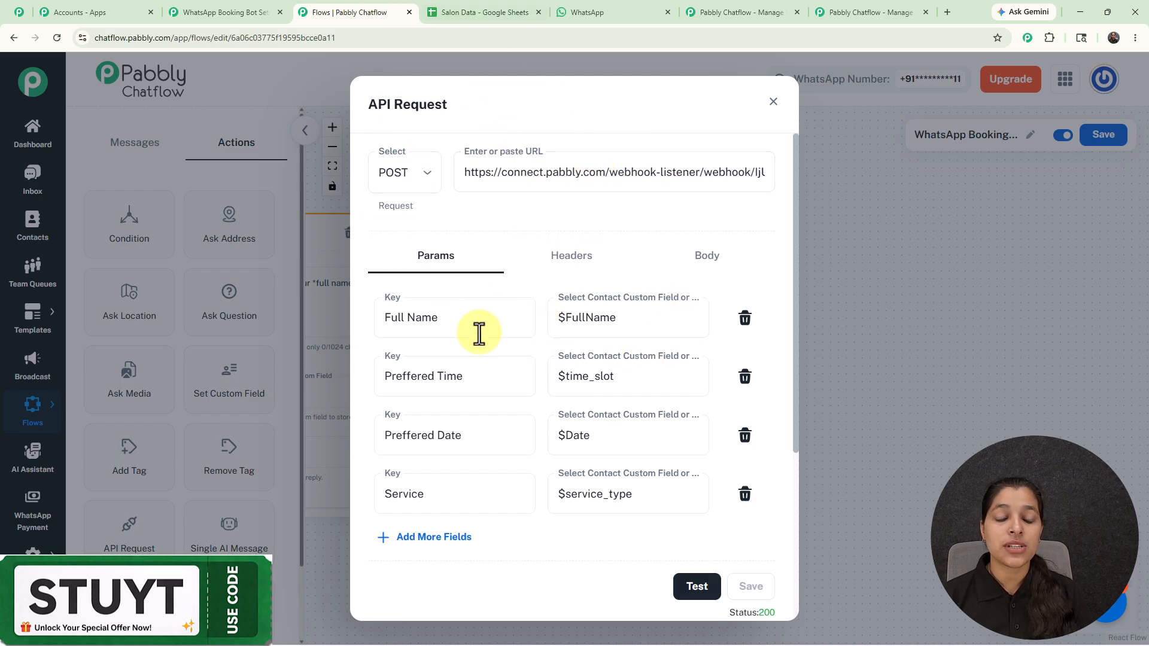
# - Review the API Request parameters and compare them with the response received by the Pabbly Chatflow trigger in Pabbly Connect
pyautogui.scroll(-1, 464, 321)
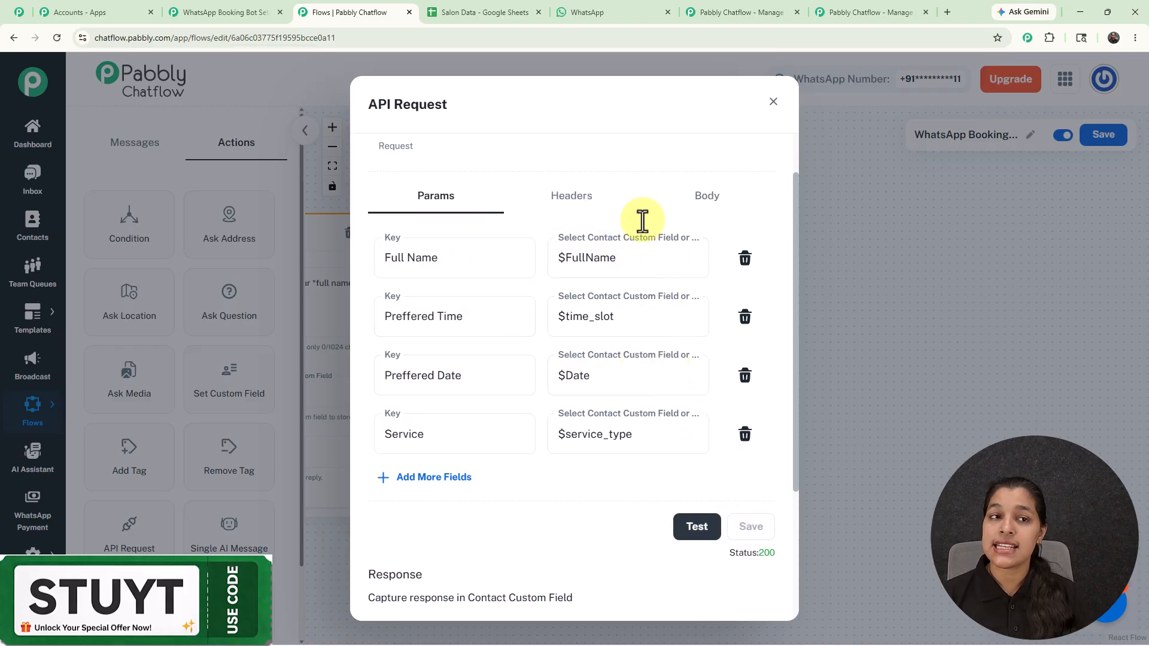
pyautogui.click(234, 8)
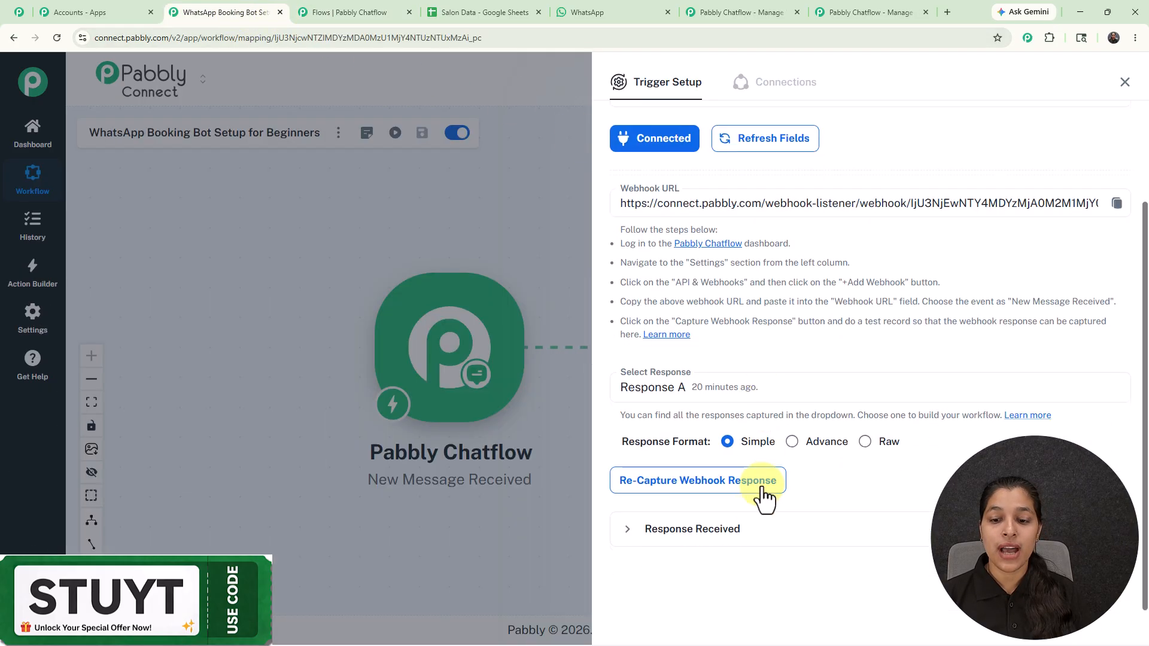
pyautogui.scroll(-3, 776, 407)
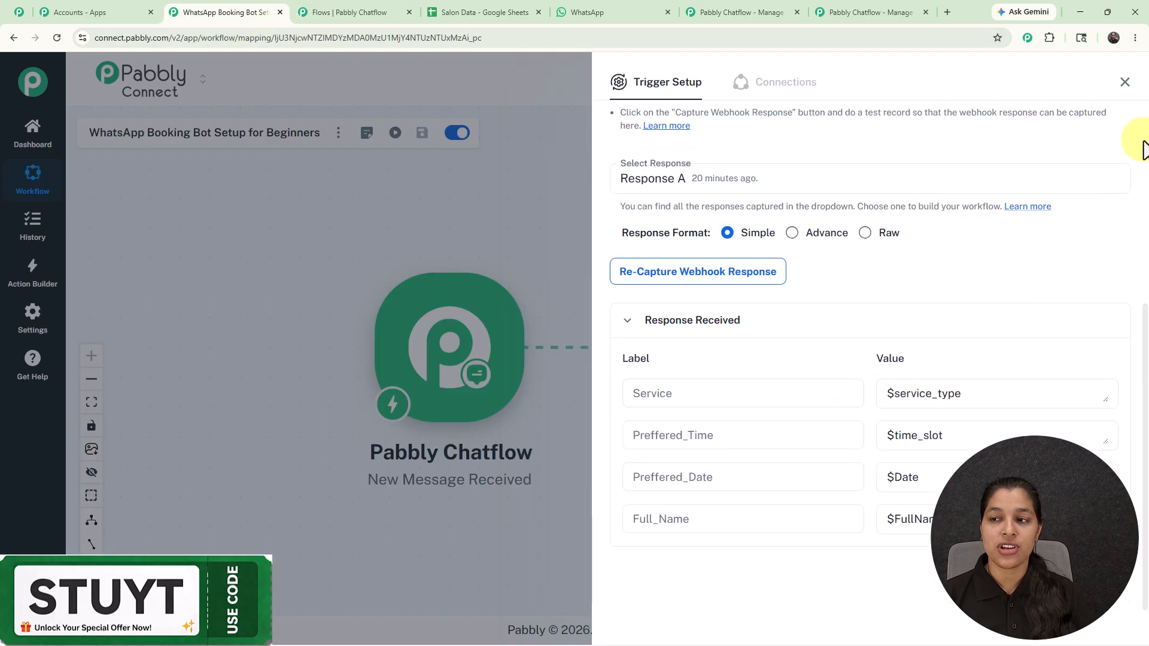
pyautogui.click(1125, 82)
# - Review the field mapping of the Google Sheets Add New Row action, return to Pabbly Chatflow and close the API Request settings
pyautogui.click(789, 390)
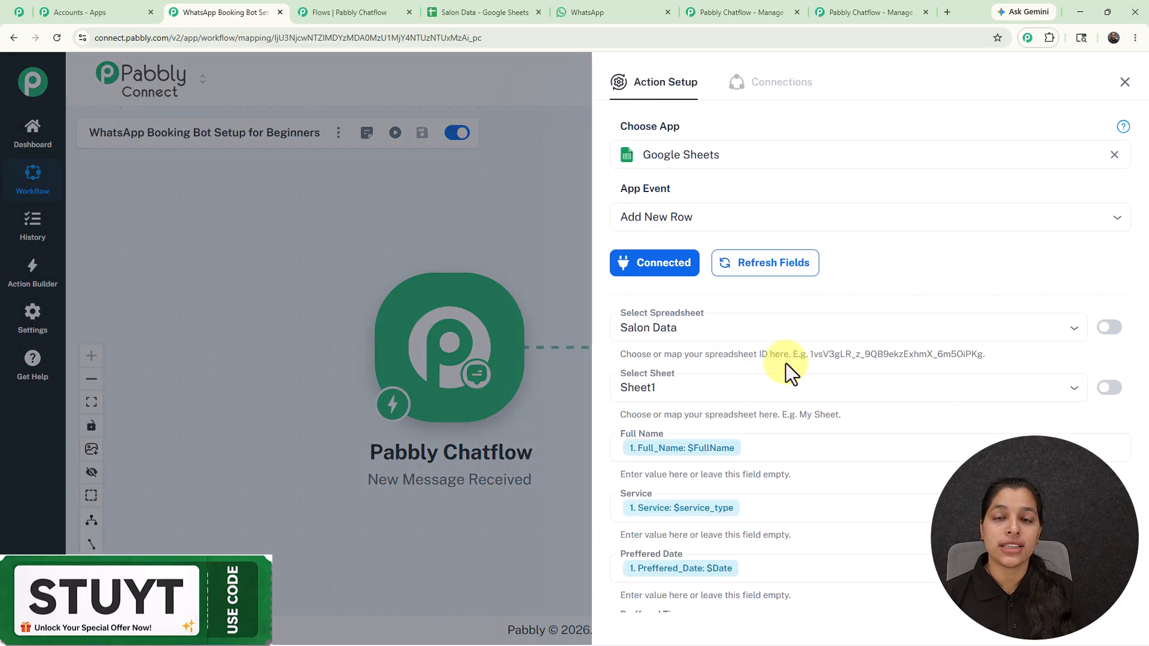
pyautogui.scroll(-5, 772, 383)
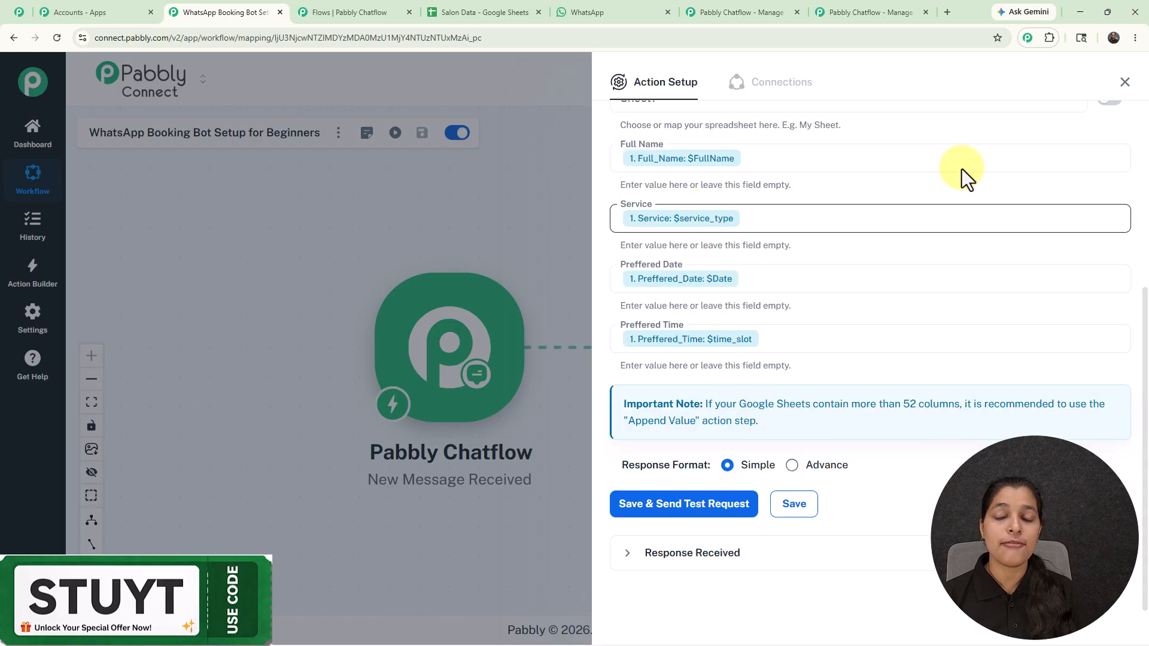
pyautogui.click(1123, 84)
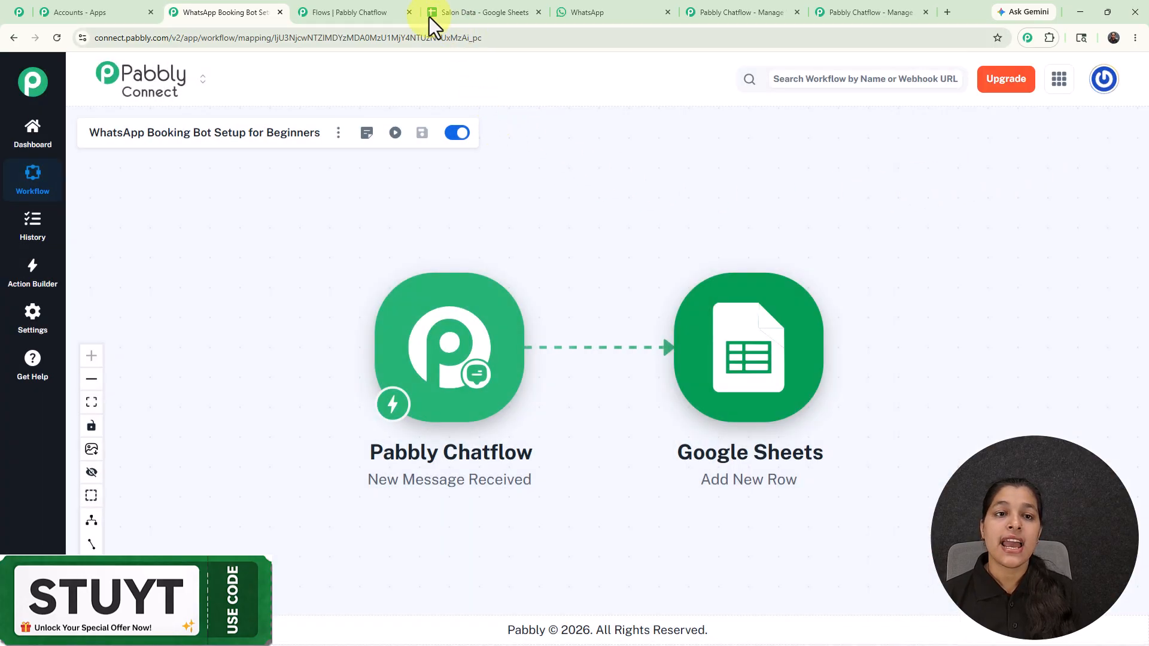
pyautogui.click(358, 11)
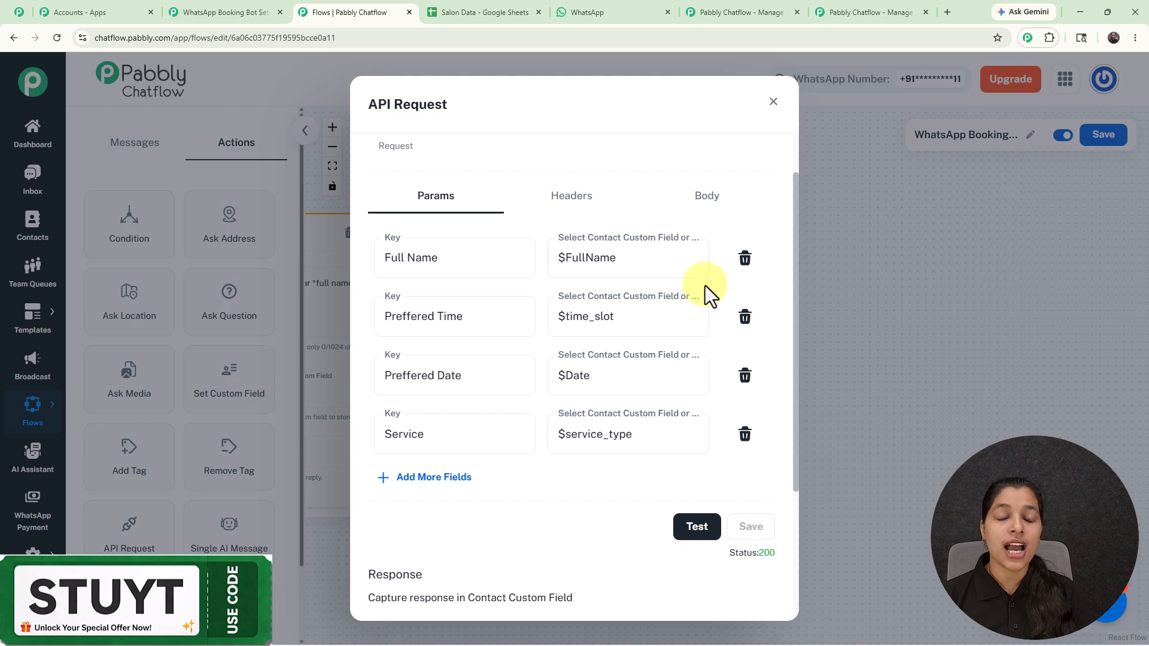
pyautogui.click(771, 102)
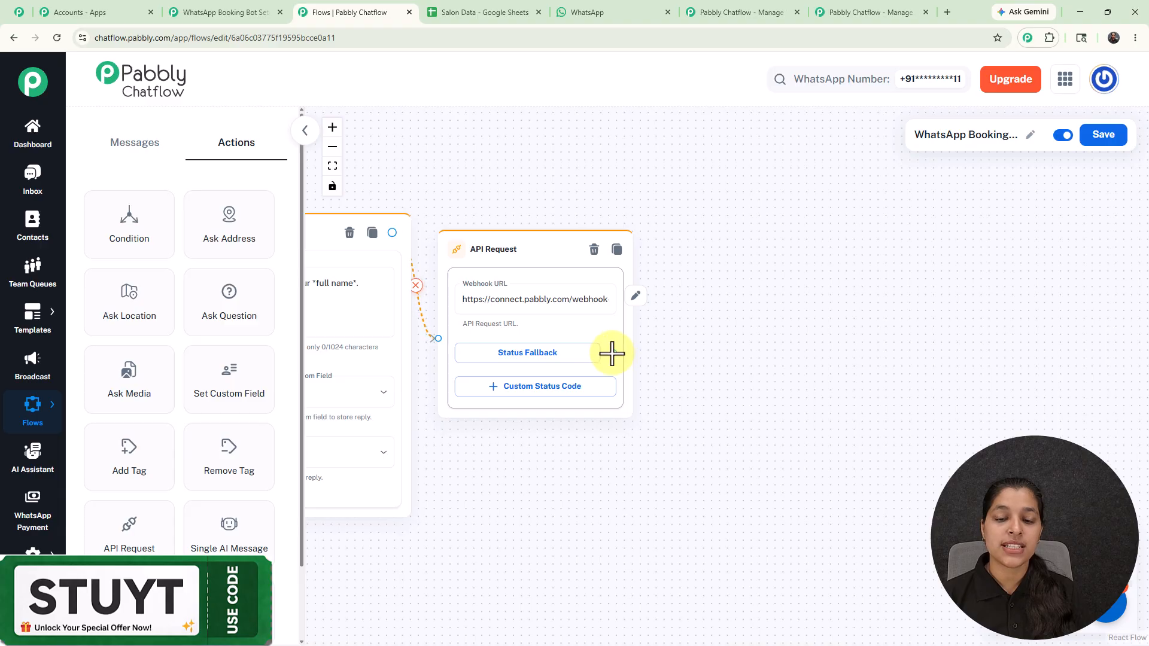
# - Add a Text Button message from the API Request's Status Fallback output reading "✅ Your appointment has been booked successfully!"
pyautogui.moveTo(611, 354); pyautogui.dragTo(688, 311)
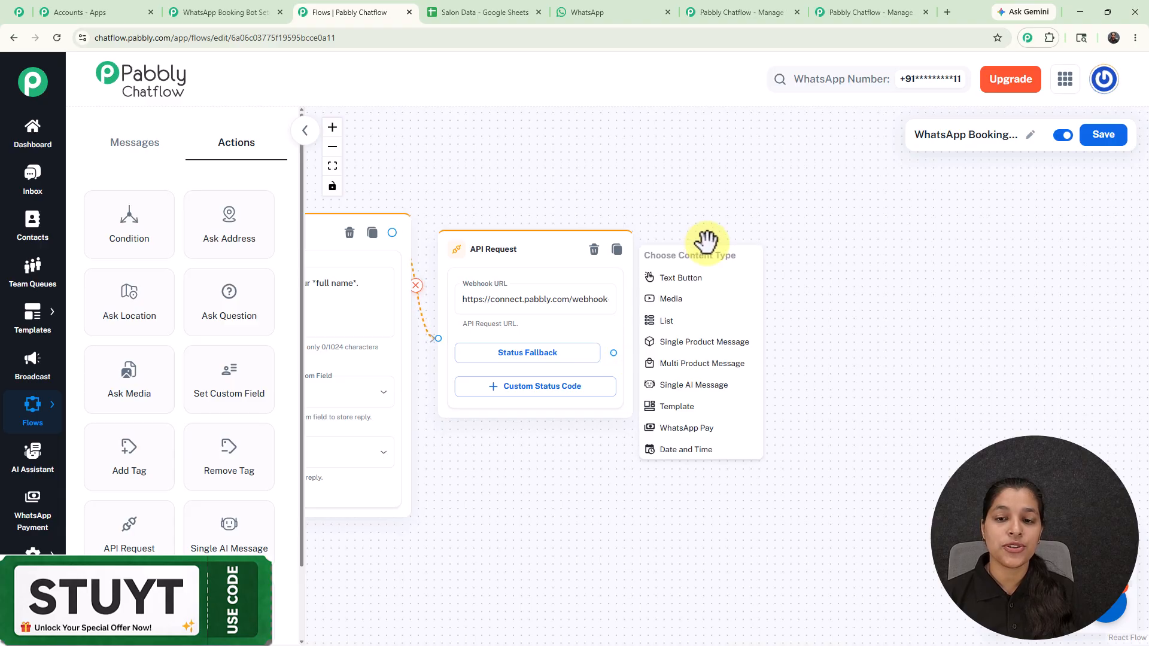
pyautogui.click(698, 286)
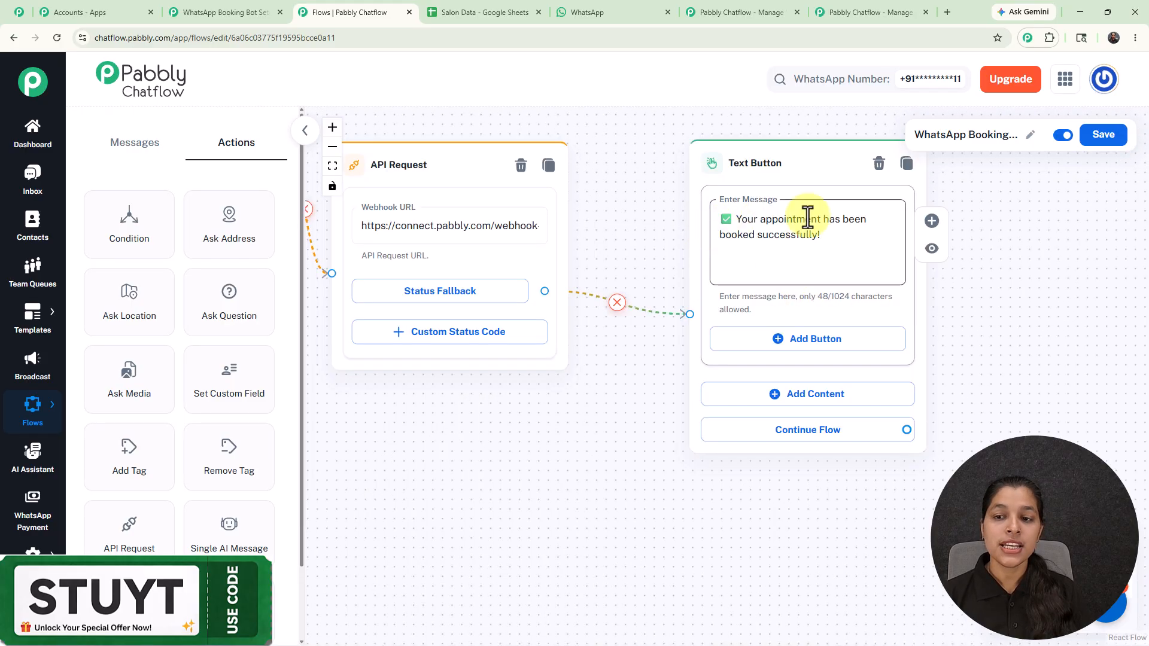
# - Check the complete booking flow from the trigger to the confirmation message and save it
pyautogui.scroll(-3, 608, 176)
pyautogui.scroll(-5, 608, 177)
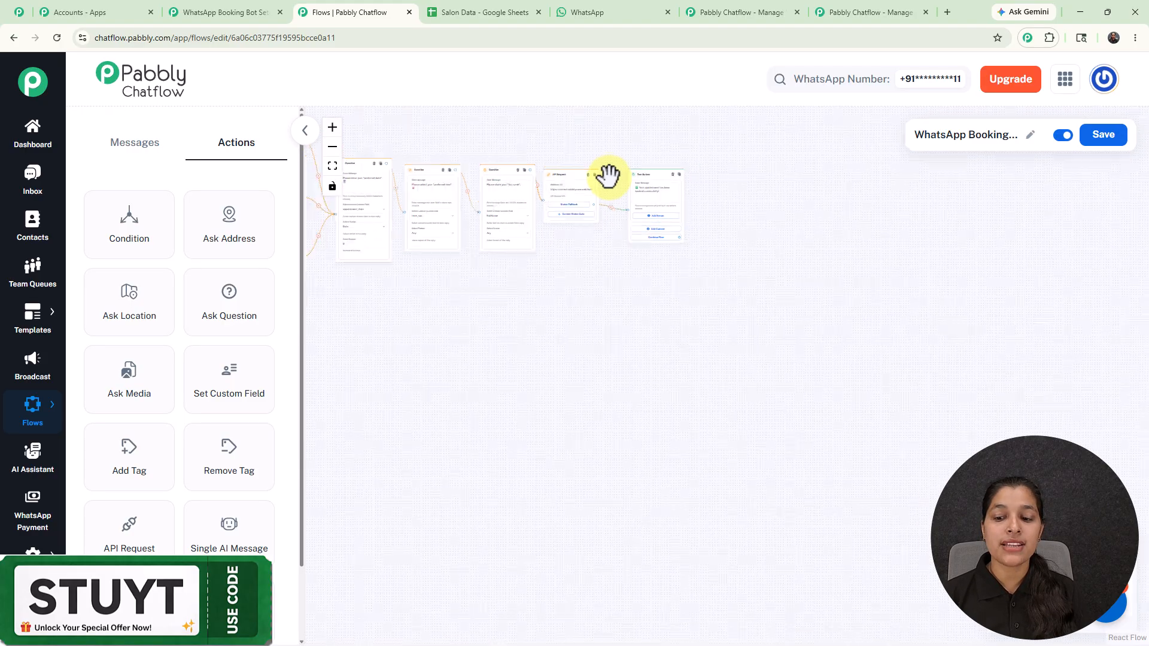
pyautogui.moveTo(573, 134); pyautogui.dragTo(909, 271)
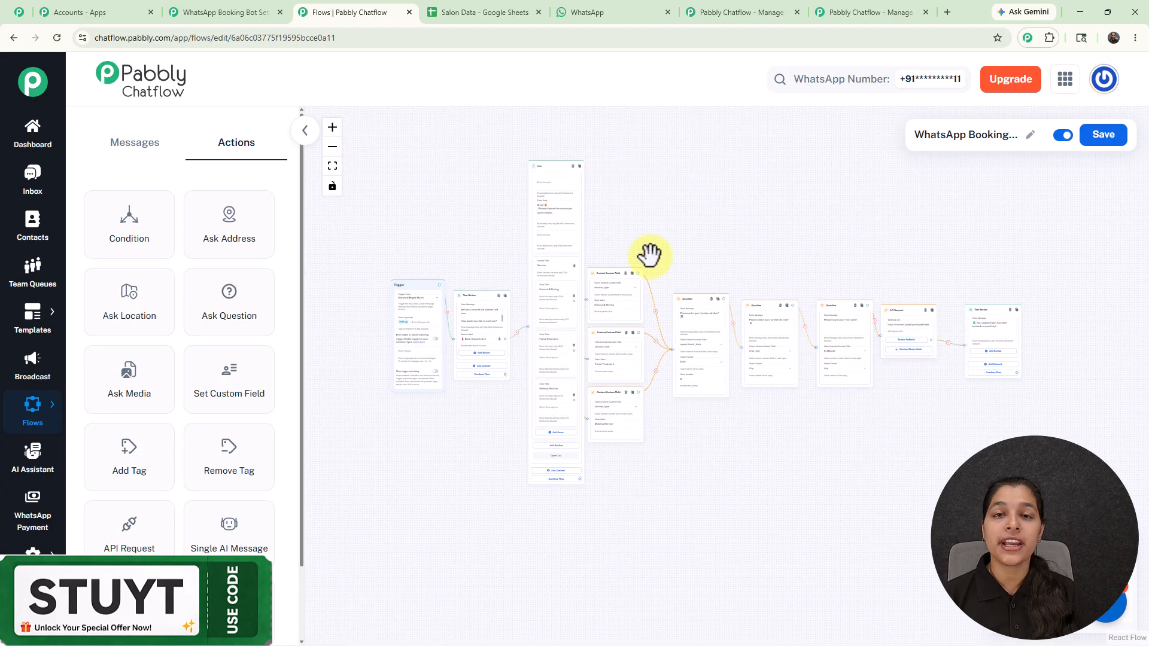
pyautogui.scroll(2, 689, 234)
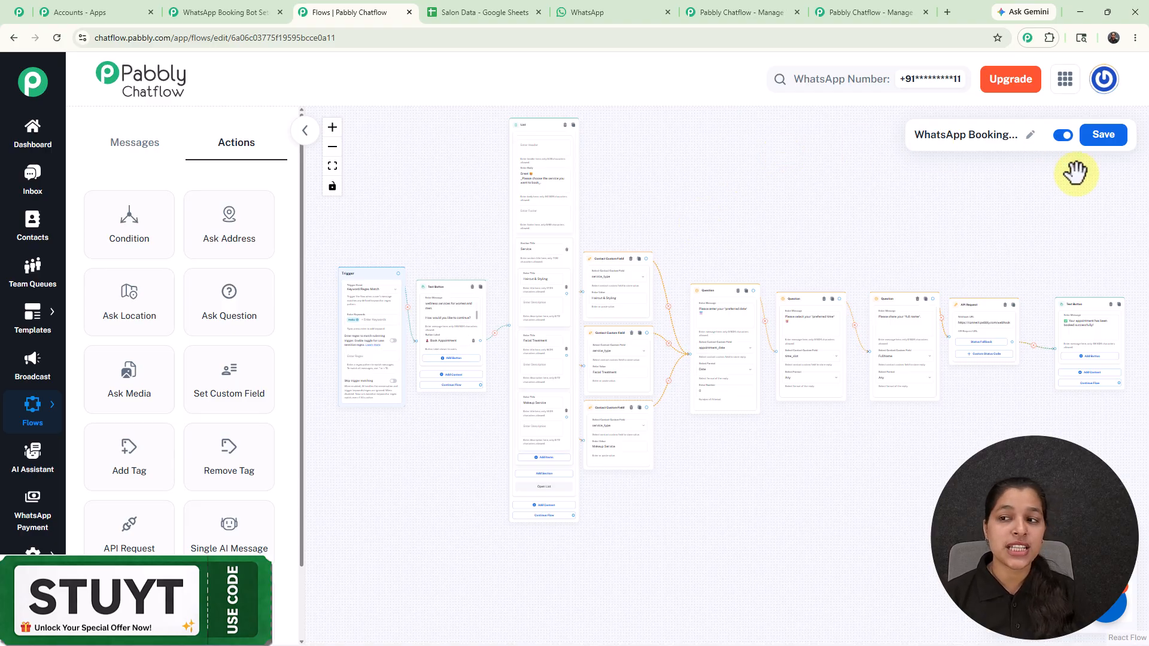
pyautogui.click(1100, 138)
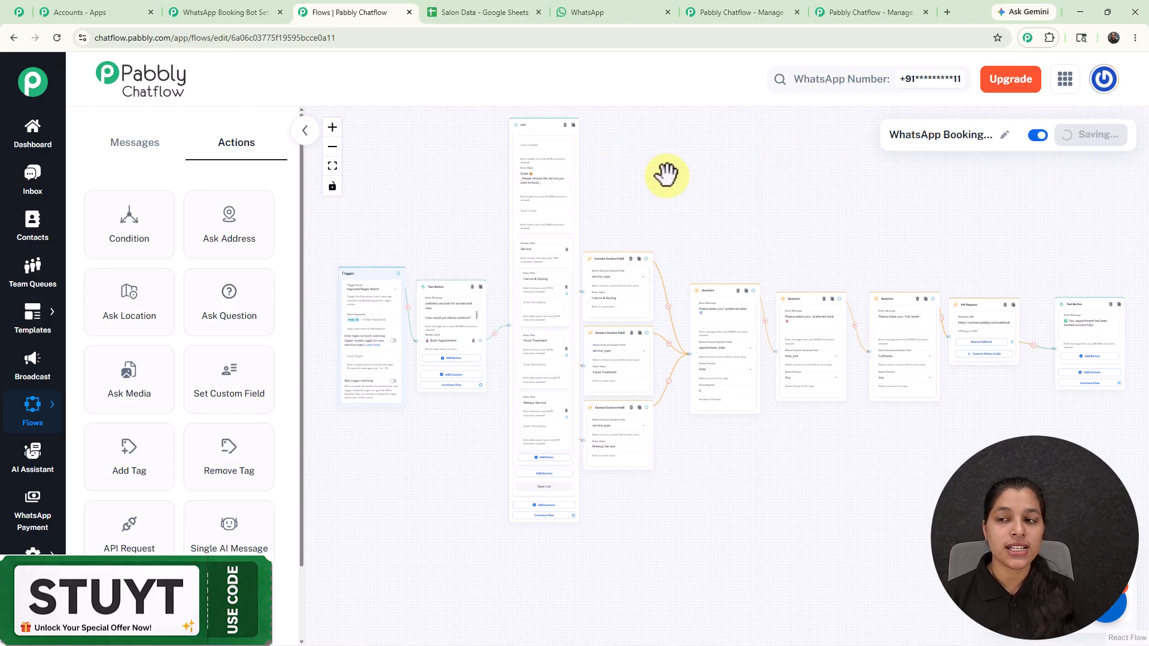